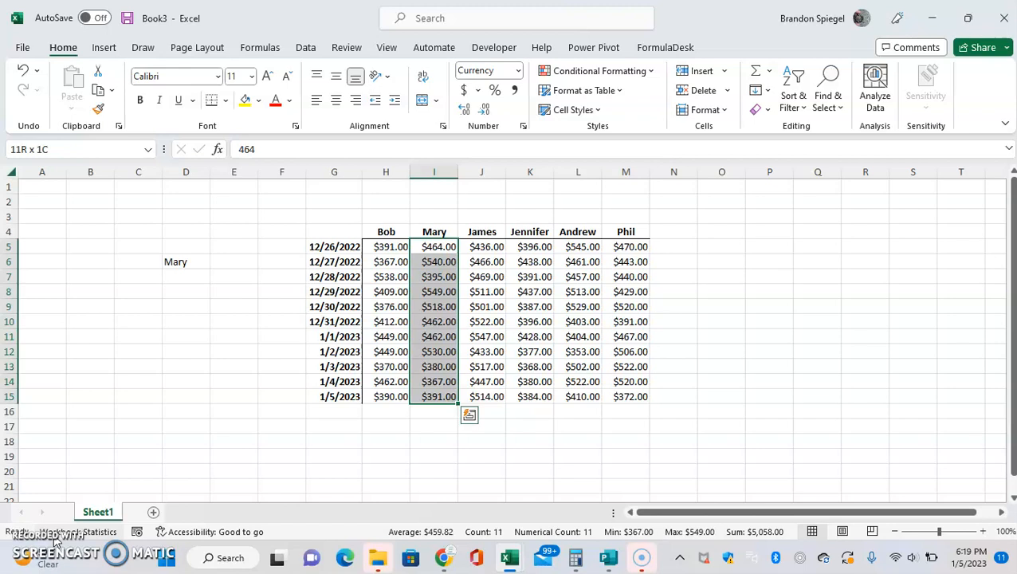
Examine the table's column headers, the dates in column G and the block of daily amounts starting at H5.
{"action": "key", "text": "Down"}
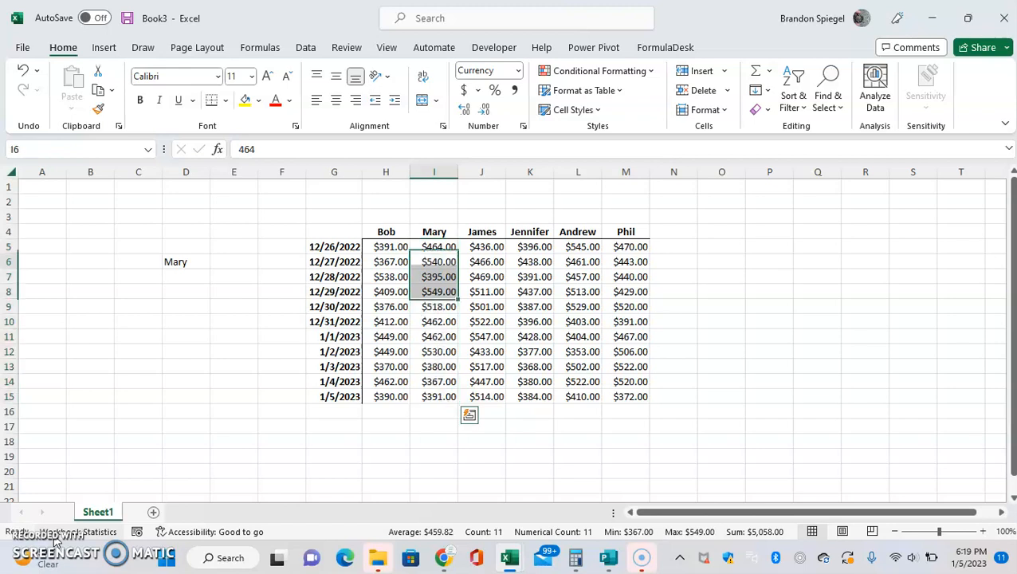
{"action": "key", "text": "Up"}
{"action": "key", "text": "Left"}
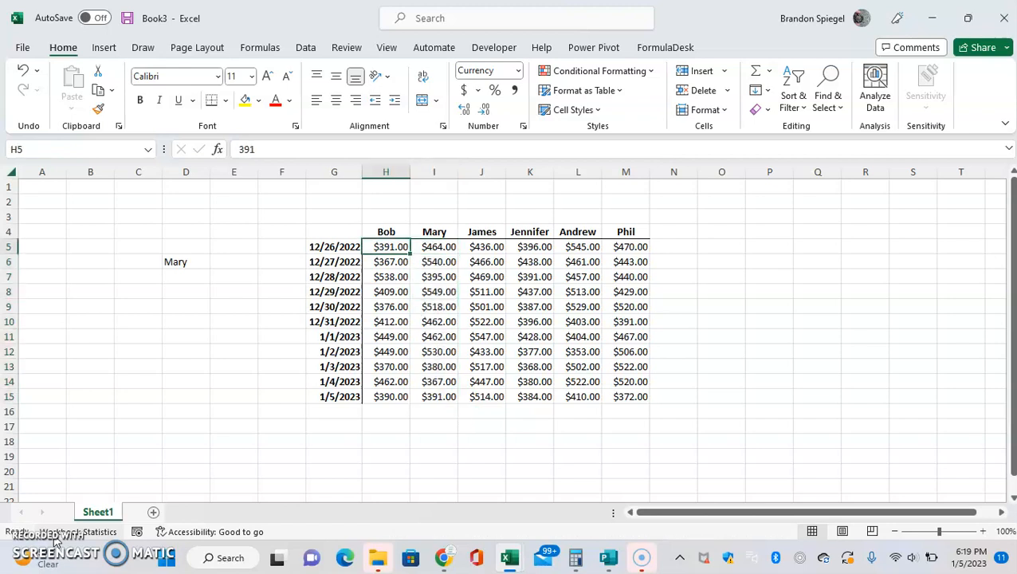
{"action": "key", "text": "Right"}
{"action": "key", "text": "Up"}
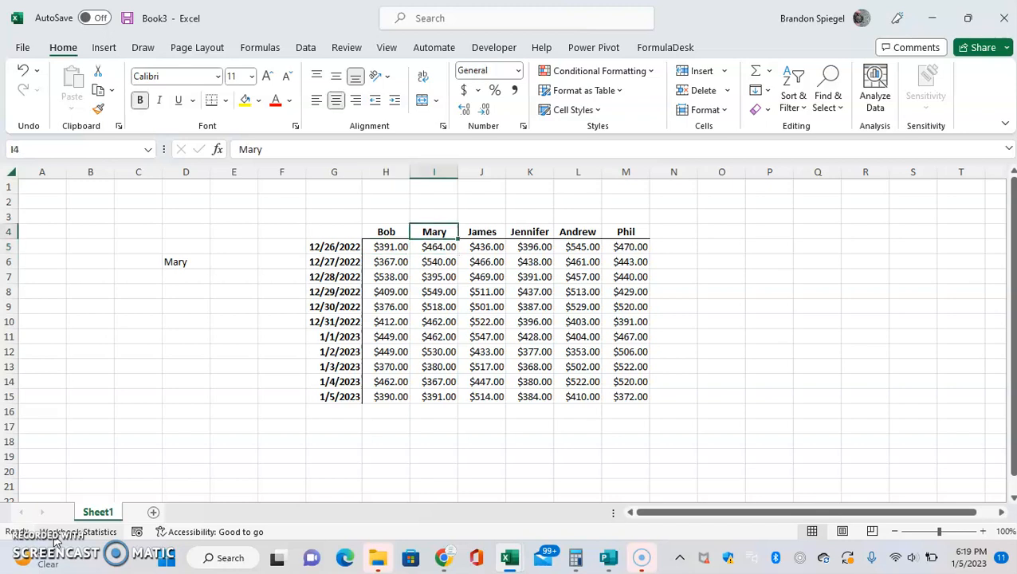
{"action": "key", "text": "Left"}
{"action": "key", "text": "Left"}
{"action": "key", "text": "Down"}
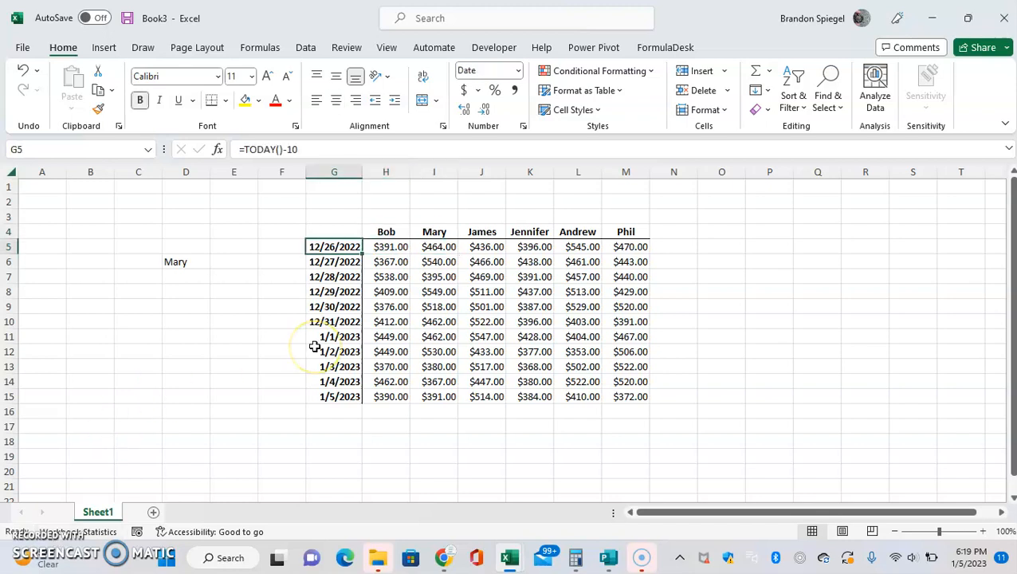
{"action": "key", "text": "ctrl+shift+Down"}
{"action": "key", "text": "Right"}
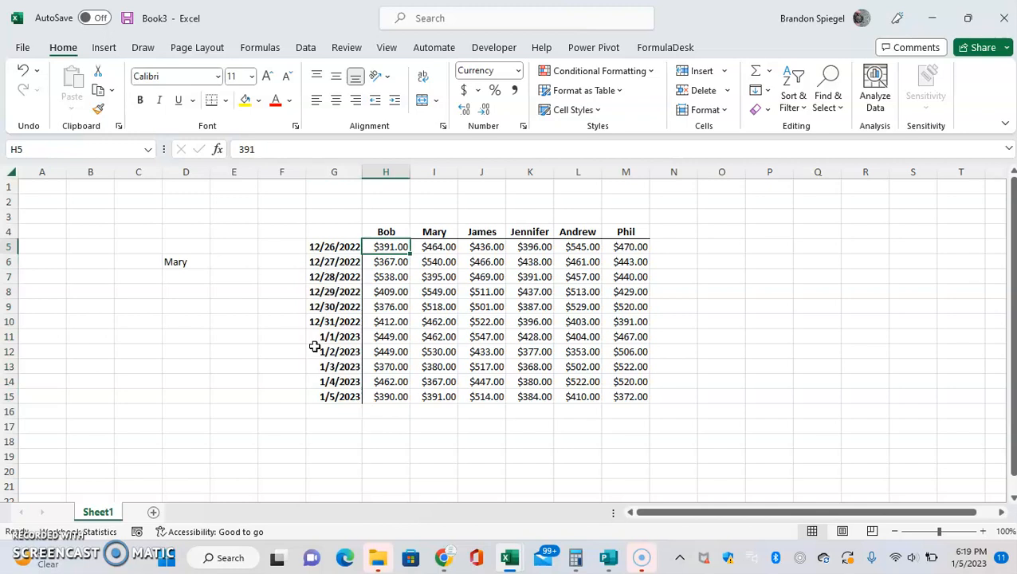
{"action": "key", "text": "ctrl+shift+Down"}
{"action": "key", "text": "ctrl+shift+Right"}
{"action": "key", "text": "Return"}
{"action": "key", "text": "Left"}
{"action": "key", "text": "Left"}
{"action": "key", "text": "Left"}
{"action": "key", "text": "Left"}
{"action": "key", "text": "Right"}
{"action": "key", "text": "Right"}
{"action": "key", "text": "Right"}
{"action": "key", "text": "Right"}
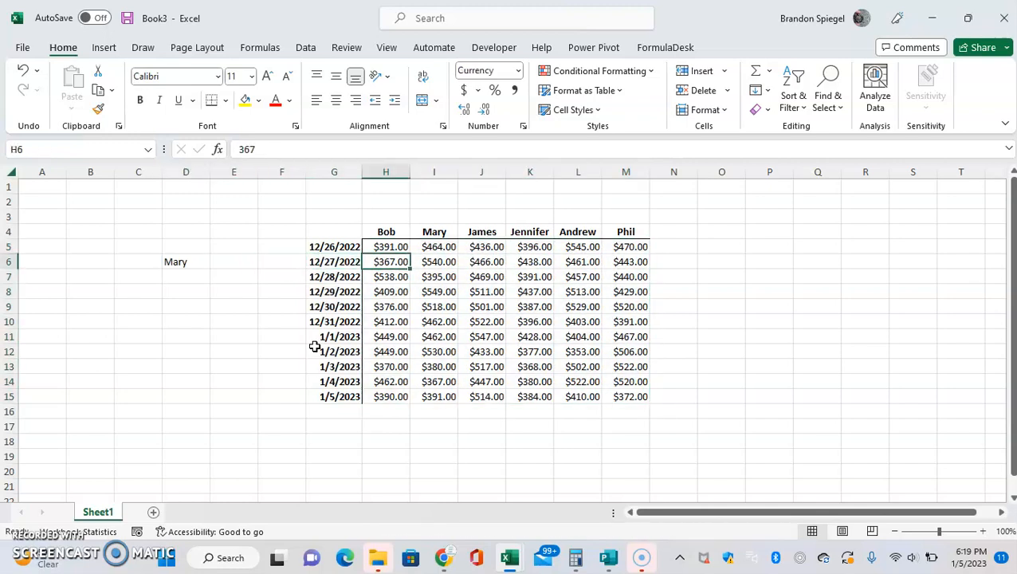
Examine the table's last row, G15:M15, and the blank rows beneath it where new entries would go.
{"action": "key", "text": "ctrl+Down"}
{"action": "key", "text": "Left"}
{"action": "key", "text": "ctrl+shift+Right"}
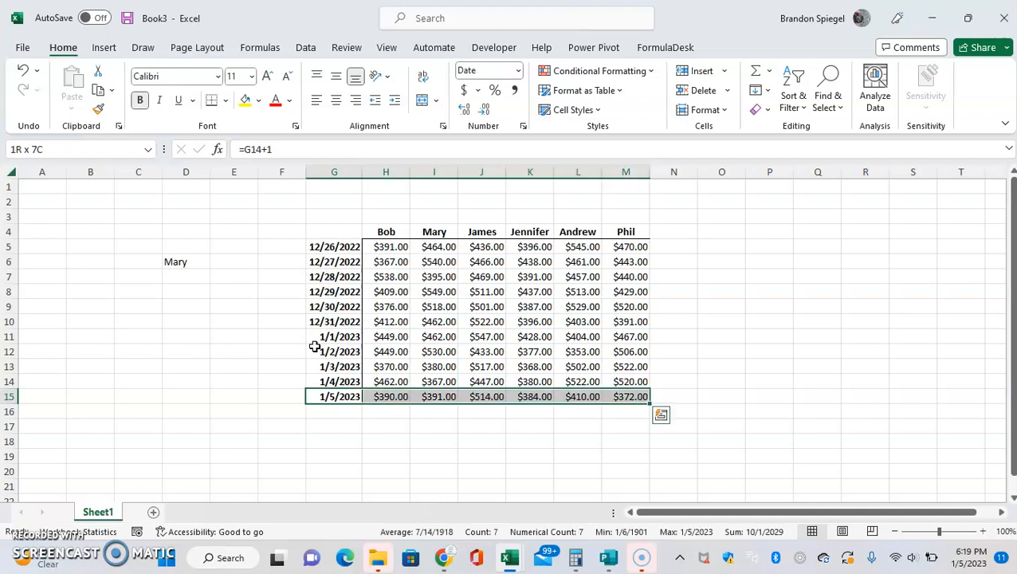
{"action": "key", "text": "shift+Down"}
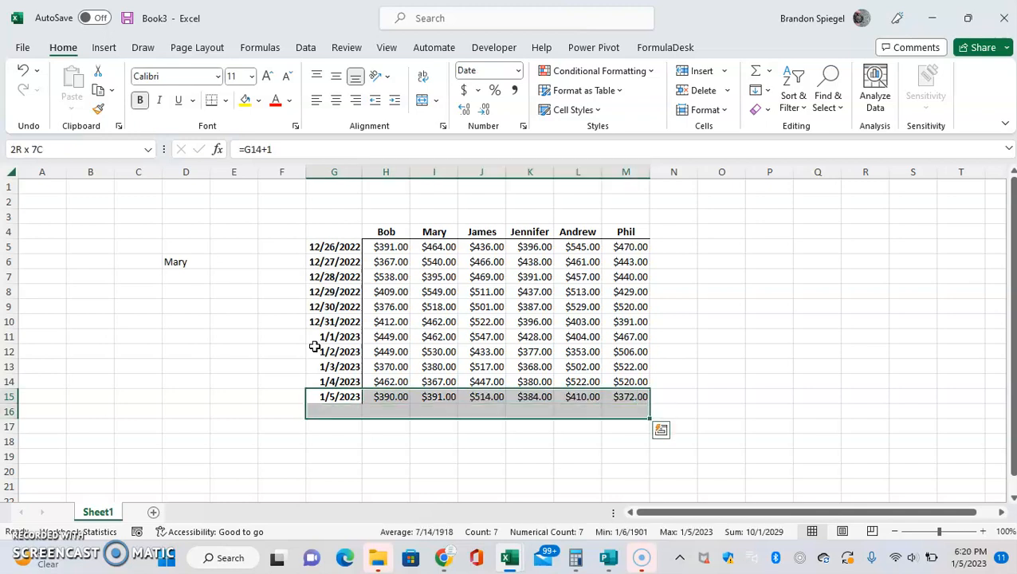
{"action": "key", "text": "shift+Down"}
{"action": "key", "text": "shift+Down"}
{"action": "key", "text": "shift+Down"}
{"action": "key", "text": "shift+Down"}
{"action": "key", "text": "shift+Down"}
{"action": "key", "text": "shift+Down"}
{"action": "key", "text": "Up"}
{"action": "key", "text": "Left"}
{"action": "key", "text": "Up"}
{"action": "key", "text": "Up"}
{"action": "key", "text": "Left"}
{"action": "key", "text": "Left"}
{"action": "key", "text": "Up"}
{"action": "key", "text": "Up"}
{"action": "key", "text": "Up"}
{"action": "key", "text": "Up"}
{"action": "key", "text": "Up"}
{"action": "key", "text": "Right"}
{"action": "key", "text": "Up"}
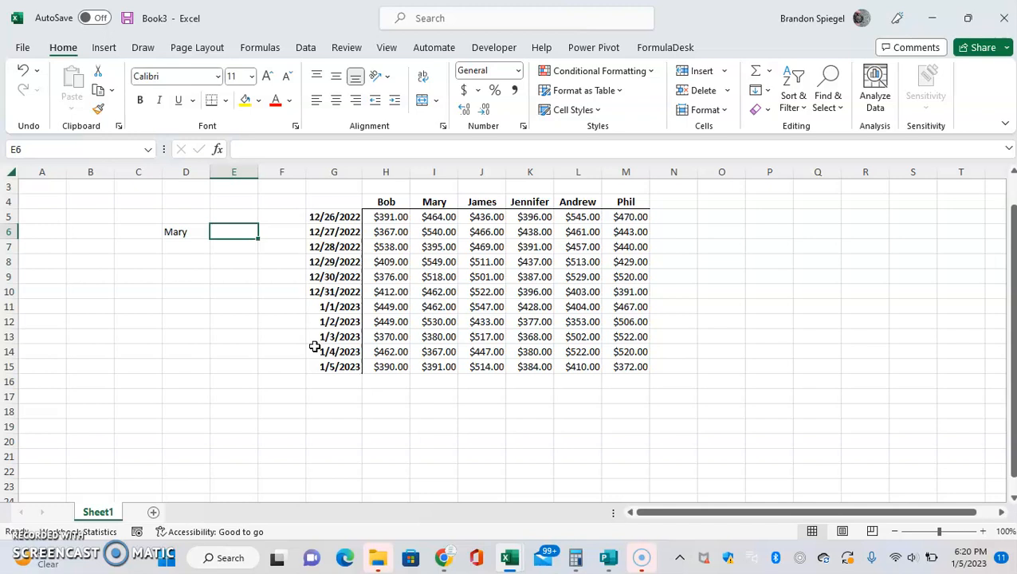
Look down the amounts in column H to its last filled cell, H15.
{"action": "key", "text": "Right"}
{"action": "key", "text": "Right"}
{"action": "key", "text": "Right"}
{"action": "key", "text": "Down"}
{"action": "key", "text": "Down"}
{"action": "key", "text": "Down"}
{"action": "key", "text": "Down"}
{"action": "key", "text": "Down"}
{"action": "key", "text": "Down"}
{"action": "key", "text": "Down"}
{"action": "key", "text": "Down"}
{"action": "key", "text": "Down"}
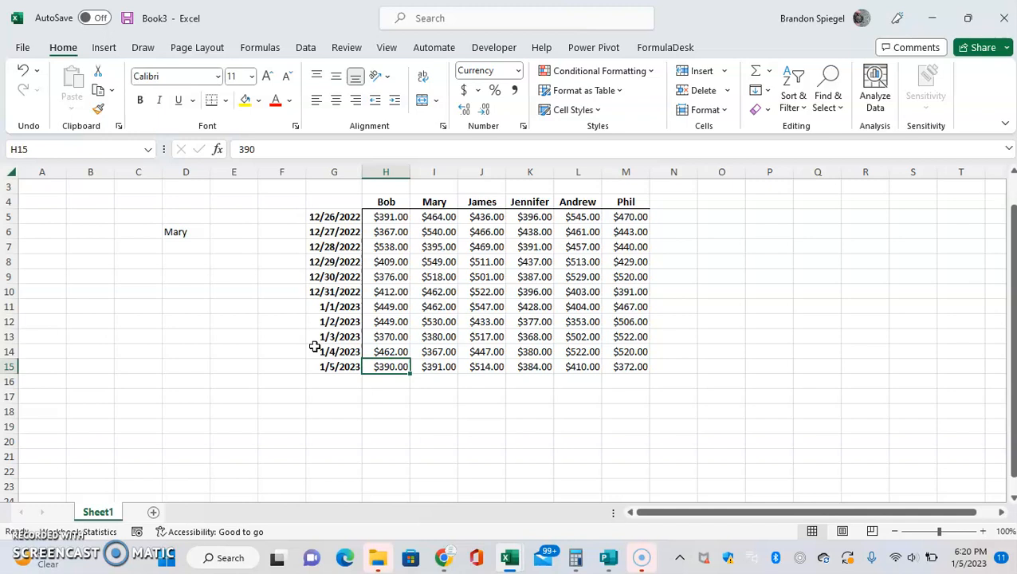
{"action": "key", "text": "Down"}
{"action": "key", "text": "Up"}
{"action": "key", "text": "Up"}
{"action": "key", "text": "Up"}
{"action": "key", "text": "Up"}
{"action": "key", "text": "Up"}
{"action": "key", "text": "Up"}
{"action": "key", "text": "Up"}
{"action": "key", "text": "Up"}
{"action": "key", "text": "Up"}
Start an OFFSET formula in cell E6 with the header cell I4 as its reference argument.
{"action": "key", "text": "Left"}
{"action": "key", "text": "Left"}
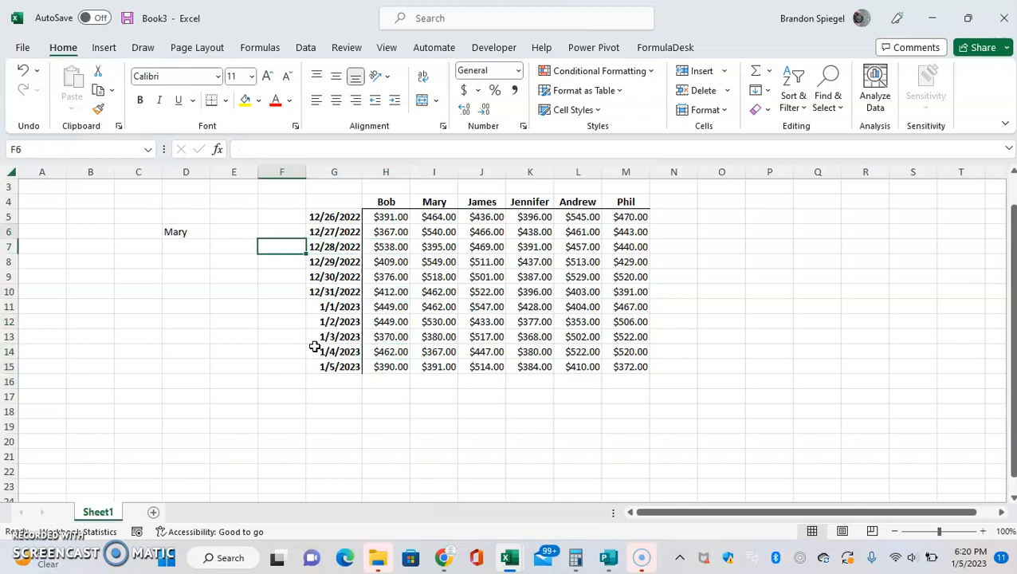
{"action": "key", "text": "Up"}
{"action": "key", "text": "Left"}
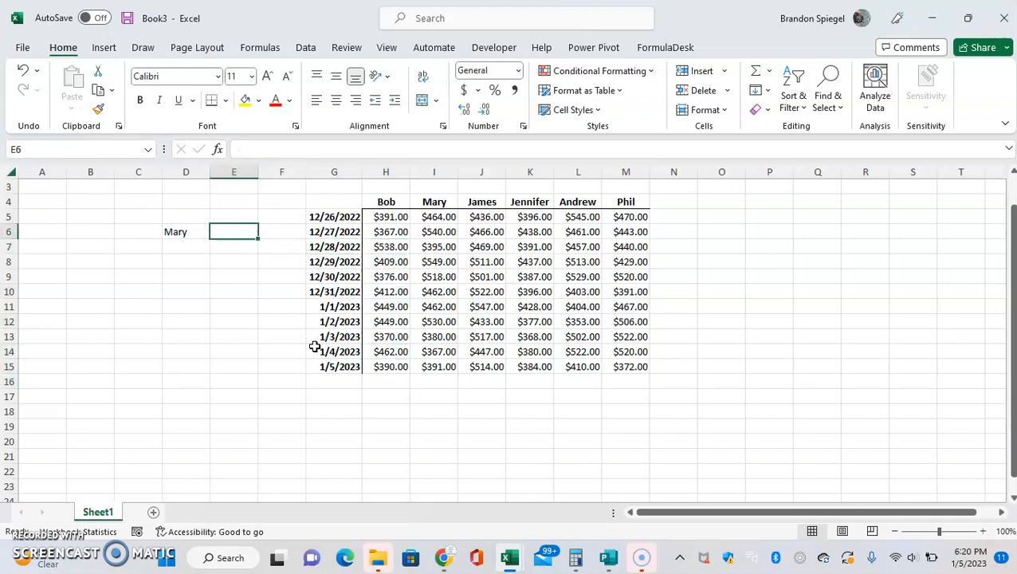
{"action": "type", "text": "=offser"}
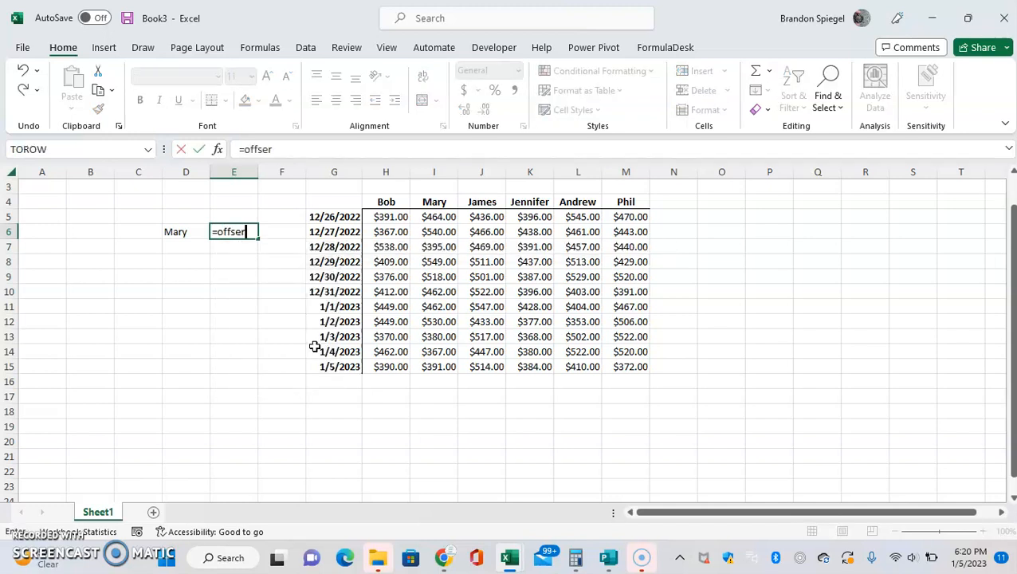
{"action": "key", "text": "BackSpace"}
{"action": "type", "text": "t("}
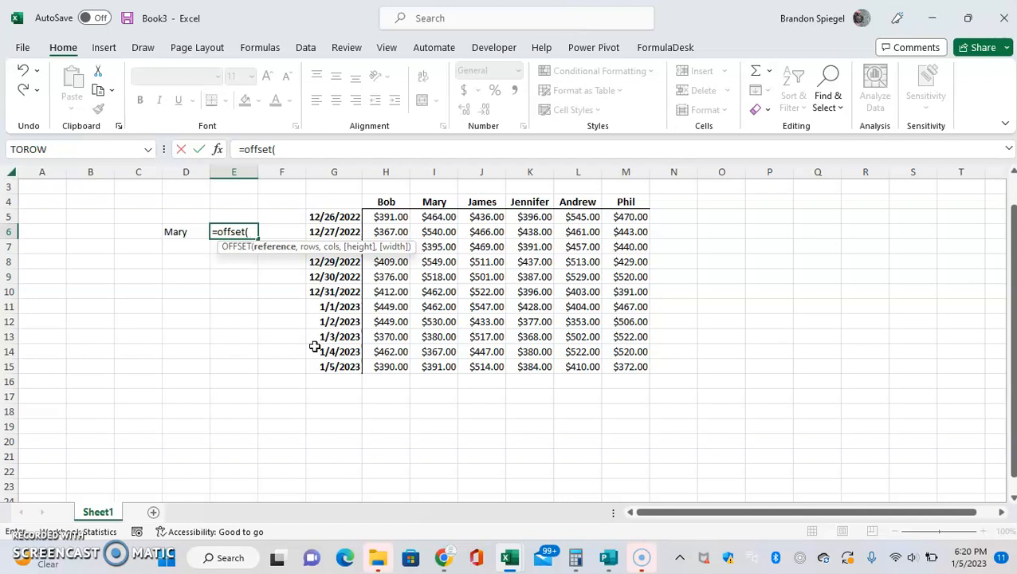
{"action": "left_click", "coordinate": [445, 200]}
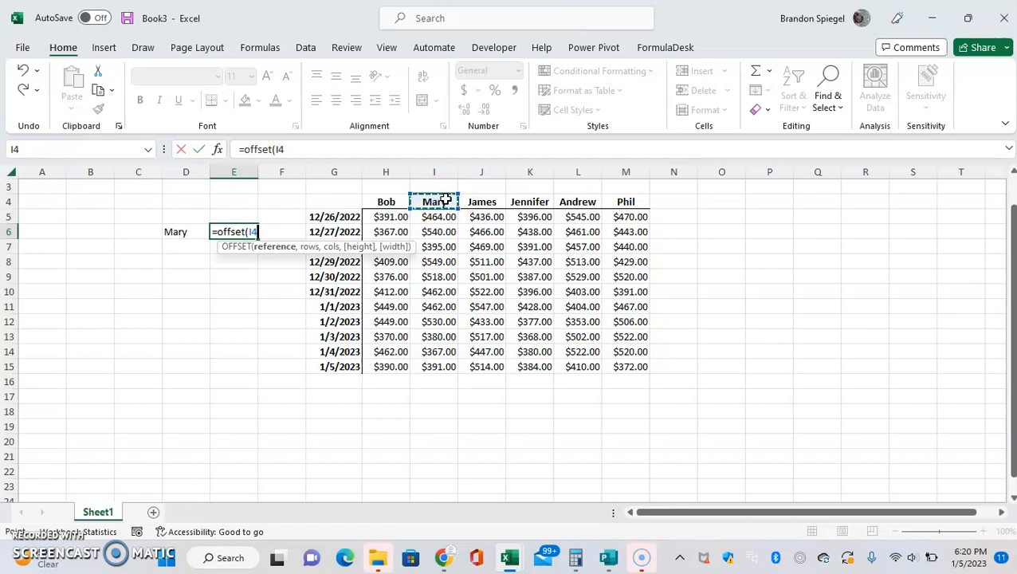
{"action": "type", "text": ","}
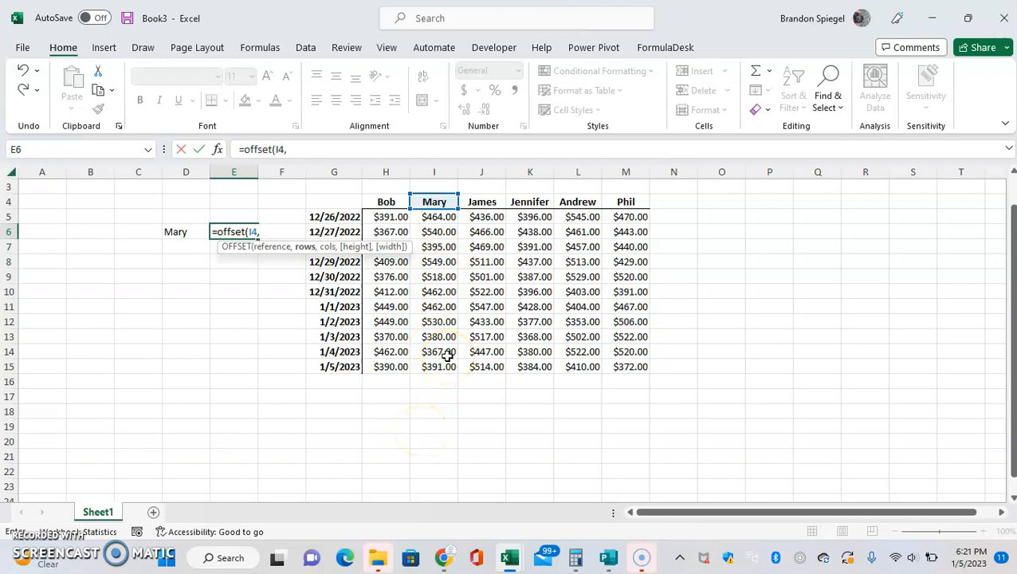
Use COUNTA of I5:I50 as the rows argument of the OFFSET formula.
{"action": "type", "text": "counta"}
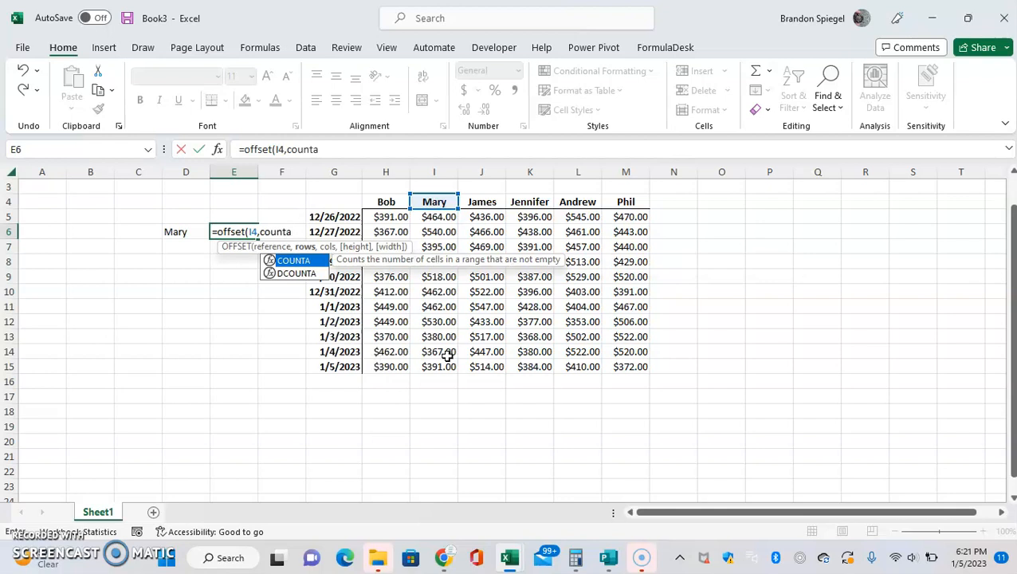
{"action": "type", "text": "("}
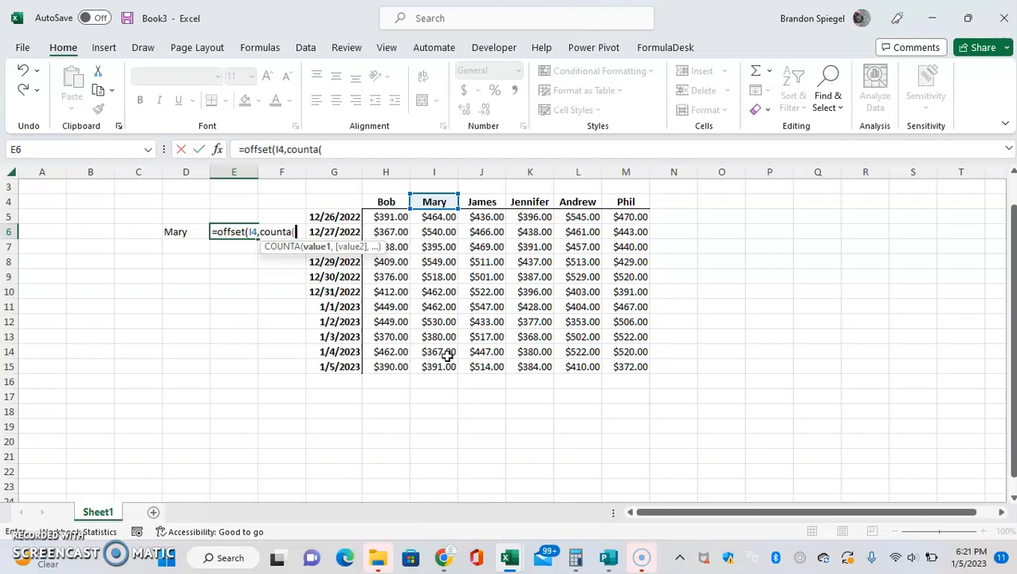
{"action": "left_click", "coordinate": [436, 231]}
{"action": "mouse_move", "coordinate": [436, 219]}
{"action": "left_mouse_down"}
{"action": "mouse_move", "coordinate": [435, 494]}
{"action": "mouse_move", "coordinate": [436, 226]}
{"action": "left_mouse_up"}
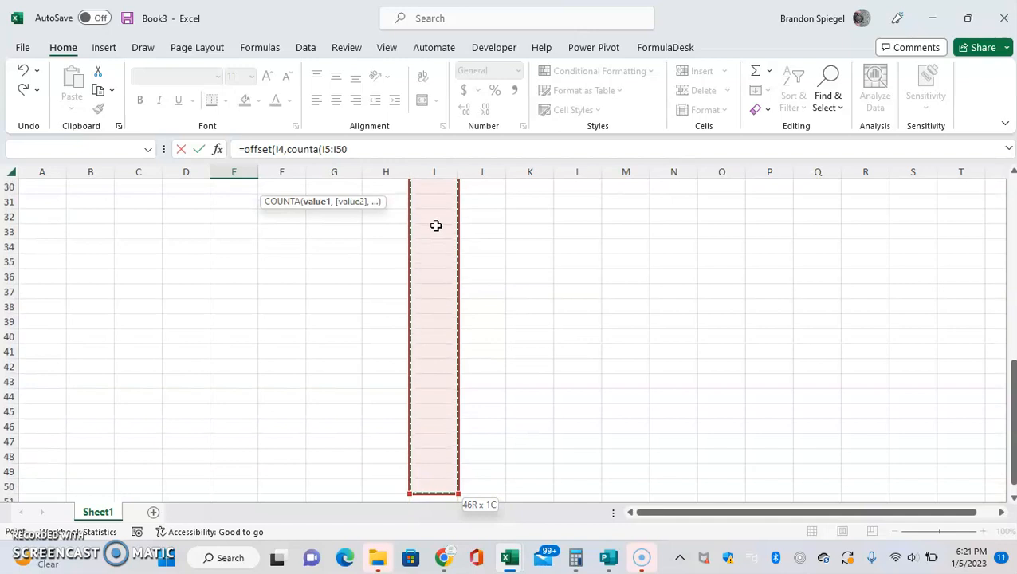
{"action": "type", "text": "),"}
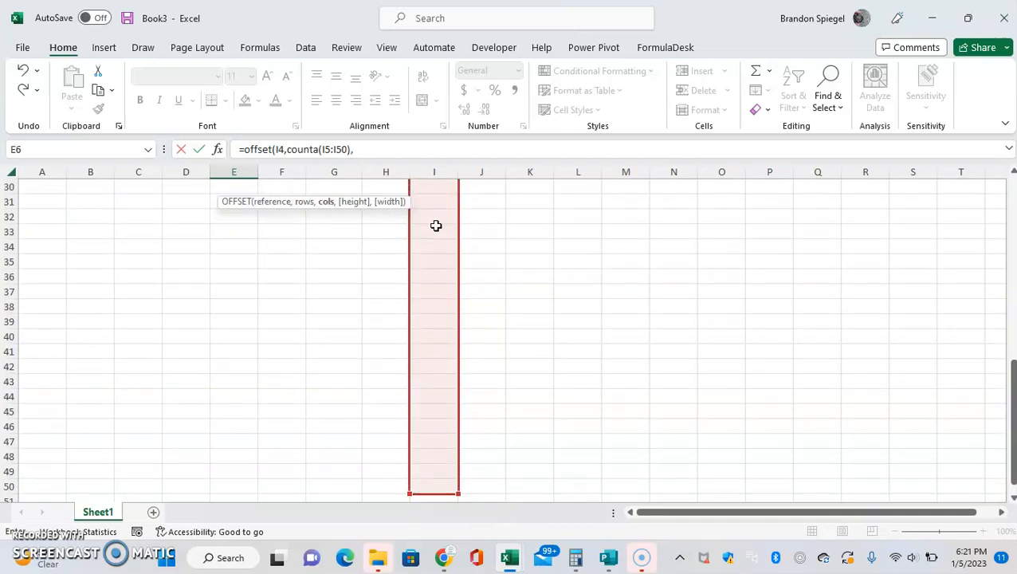
Complete the OFFSET formula in E6 with 0 columns, a height of 1 and a width of 1.
{"action": "scroll", "coordinate": [436, 225], "scroll_direction": "up", "scroll_amount": 9}
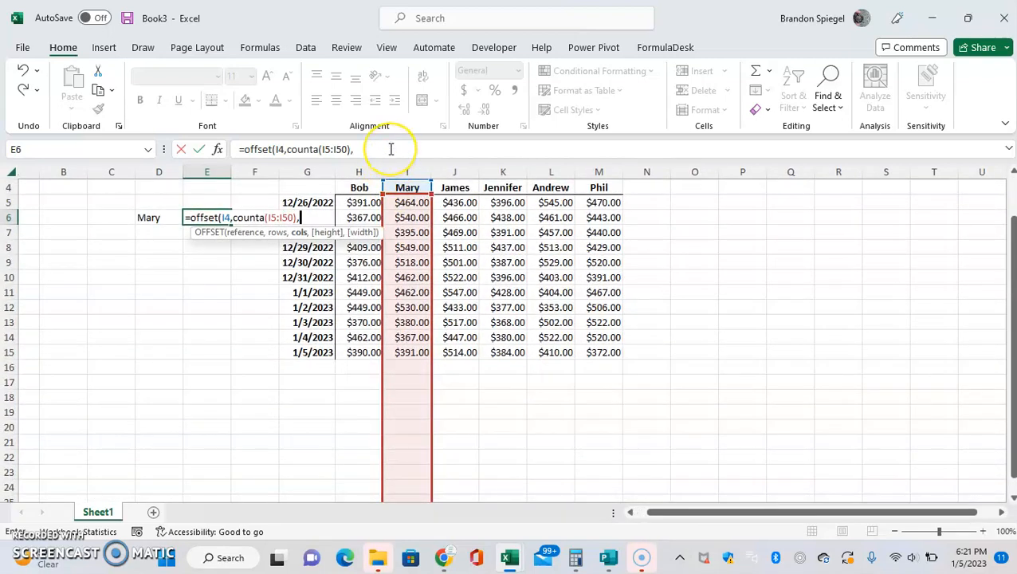
{"action": "type", "text": "0"}
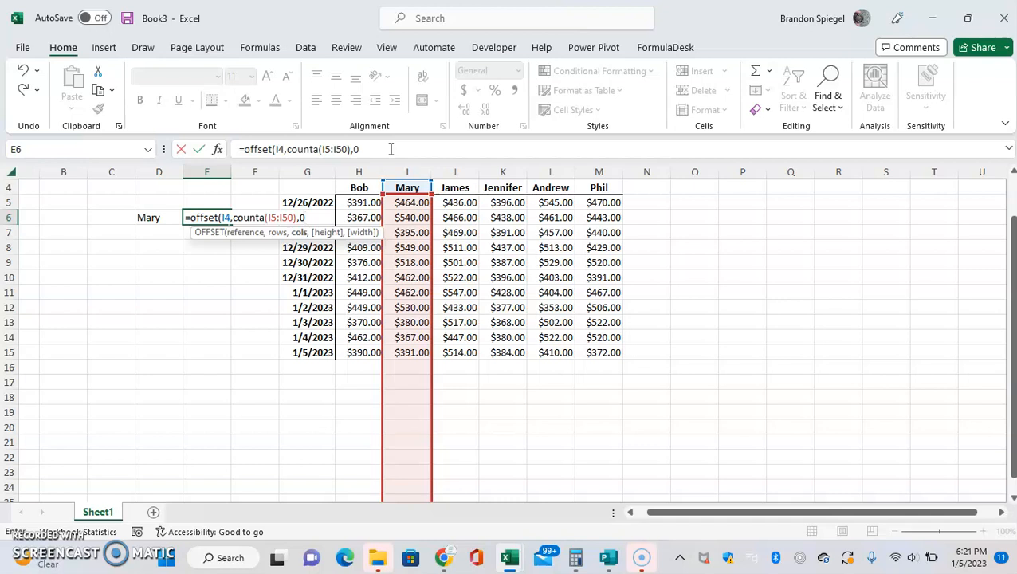
{"action": "type", "text": ",1"}
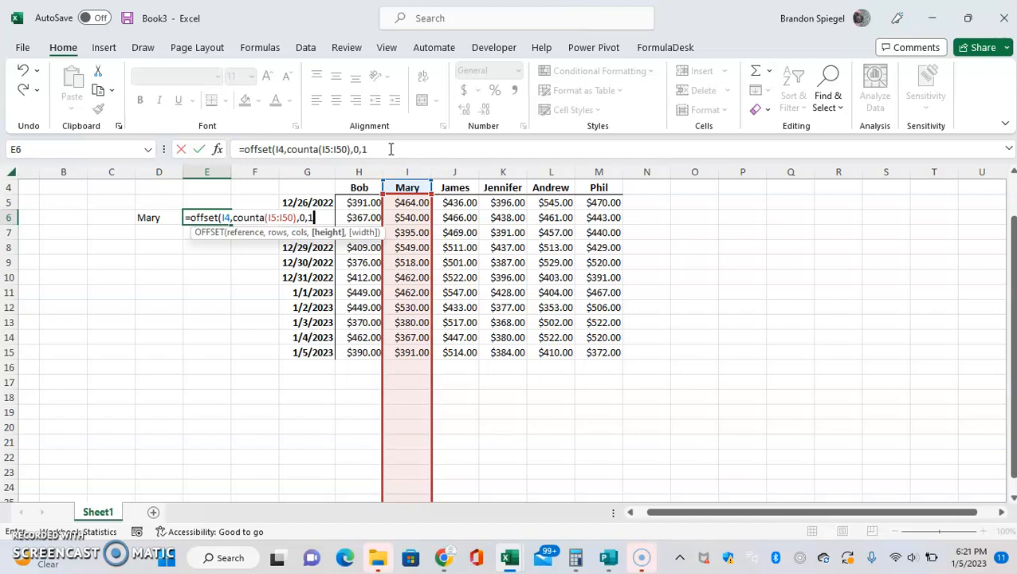
{"action": "type", "text": ",1)"}
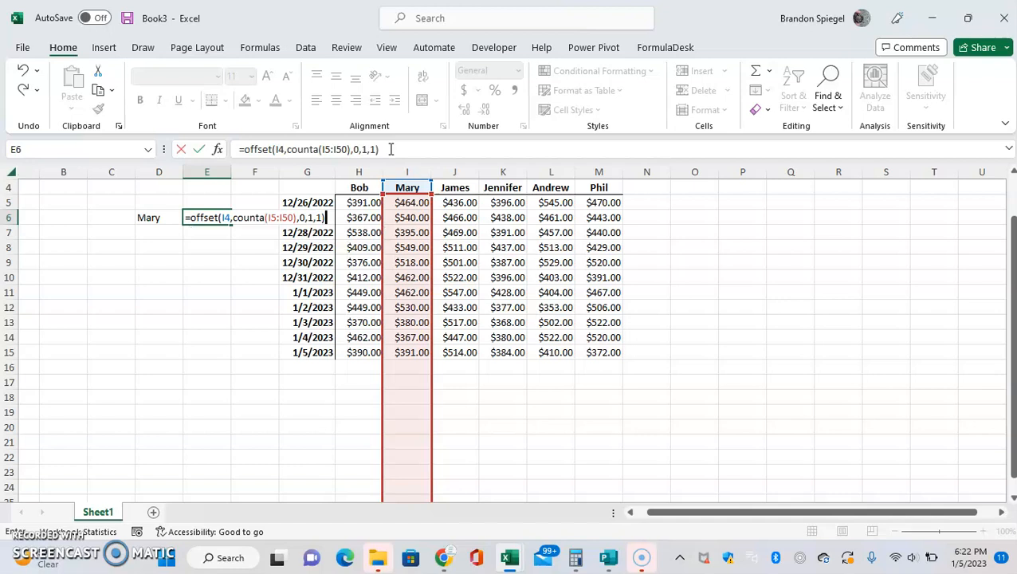
{"action": "key", "text": "Return"}
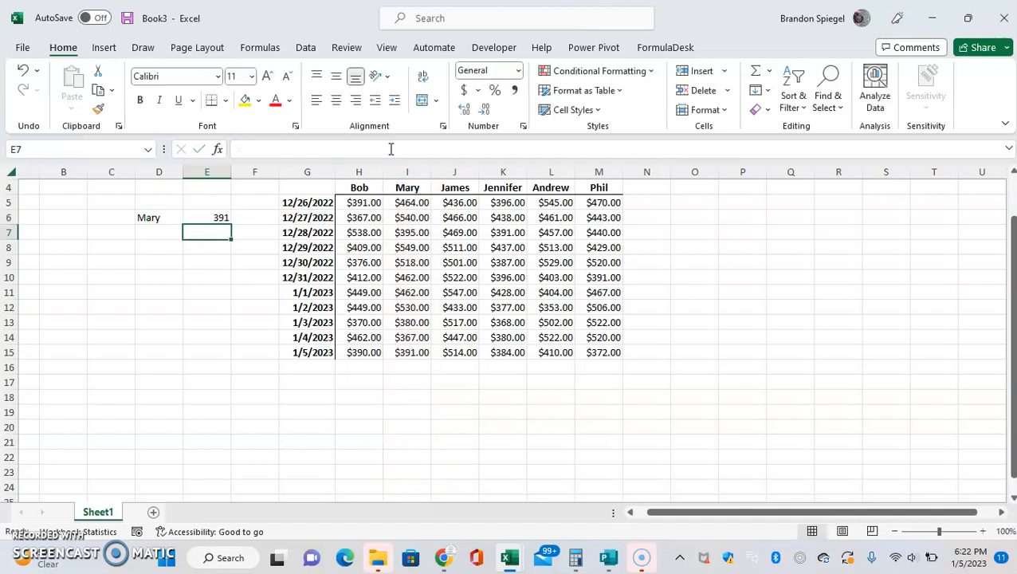
{"action": "key", "text": "Right"}
{"action": "key", "text": "Down"}
{"action": "key", "text": "Down"}
{"action": "key", "text": "Down"}
{"action": "key", "text": "Down"}
{"action": "key", "text": "Right"}
{"action": "key", "text": "Down"}
Compare the OFFSET formula's result in E6 with the last amount in column I, cell I15.
{"action": "key", "text": "Up"}
{"action": "key", "text": "Up"}
{"action": "key", "text": "Up"}
{"action": "key", "text": "Up"}
{"action": "key", "text": "Up"}
{"action": "key", "text": "Up"}
{"action": "key", "text": "Left"}
{"action": "key", "text": "Left"}
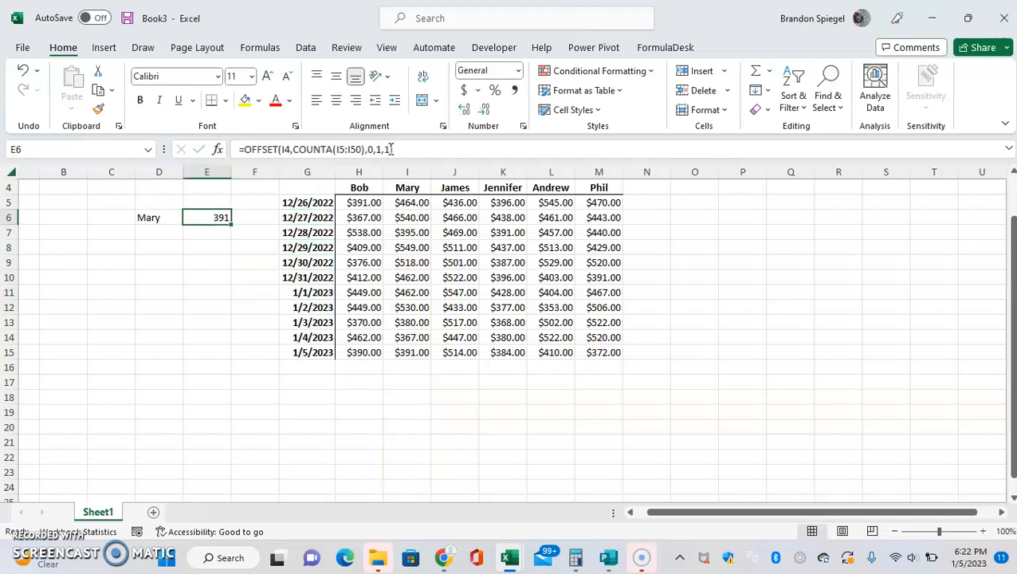
{"action": "key", "text": "F2"}
{"action": "key", "text": "Tab"}
{"action": "key", "text": "Right"}
{"action": "key", "text": "Right"}
{"action": "key", "text": "Right"}
{"action": "key", "text": "ctrl+Down"}
{"action": "key", "text": "F2"}
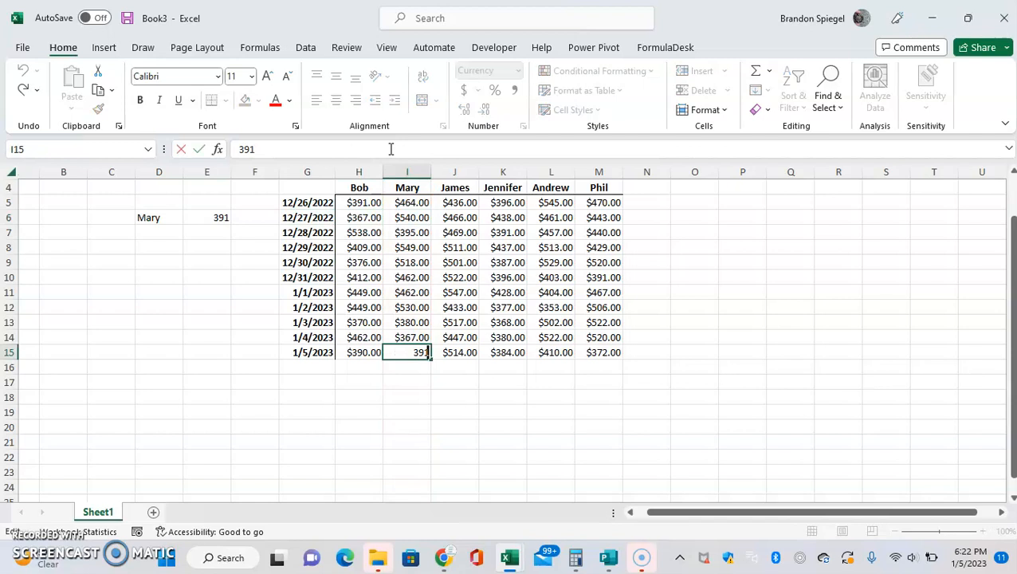
{"action": "key", "text": "Escape"}
{"action": "key", "text": "Down"}
{"action": "key", "text": "Up"}
Copy the last table row, G15:M15, into row 16 to add an entry for 1/6/2023.
{"action": "key", "text": "Left"}
{"action": "key", "text": "Left"}
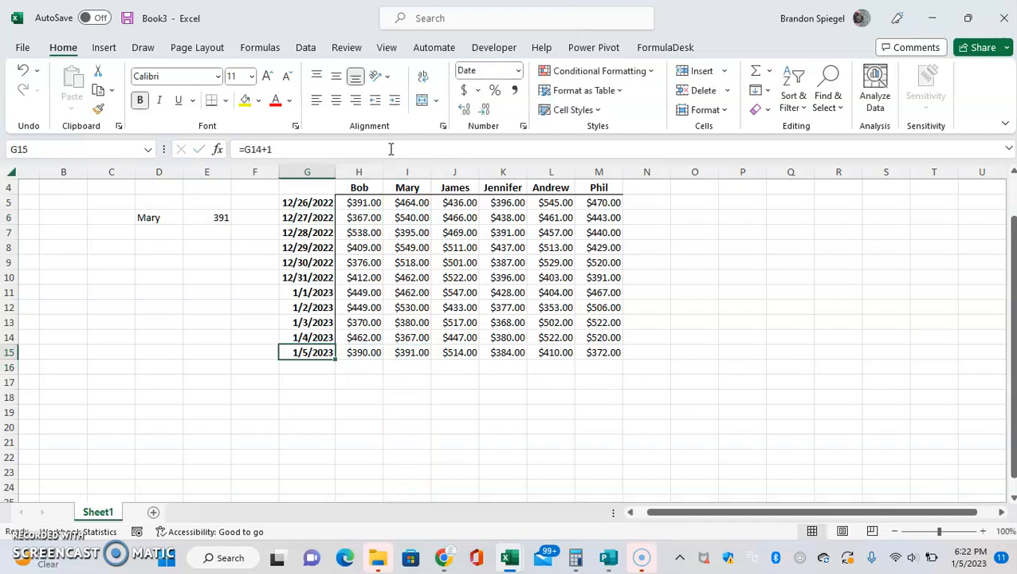
{"action": "key", "text": "ctrl+shift+Right"}
{"action": "key", "text": "ctrl+c"}
{"action": "key", "text": "shift+Down"}
{"action": "key", "text": "ctrl+v"}
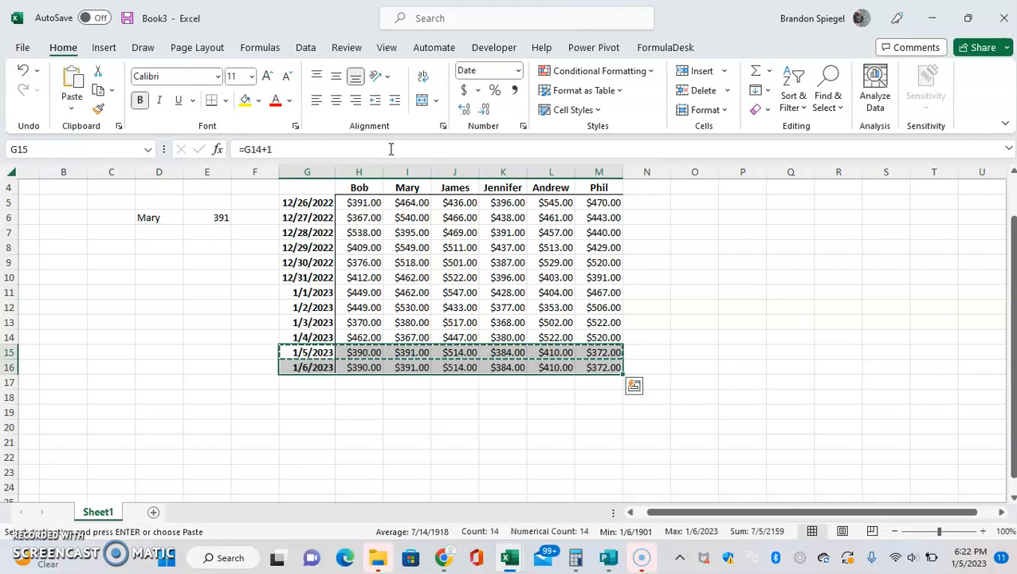
{"action": "key", "text": "Escape"}
Set the 1/6/2023 amount in cell I16 to 500.
{"action": "key", "text": "Down"}
{"action": "key", "text": "Right"}
{"action": "key", "text": "Right"}
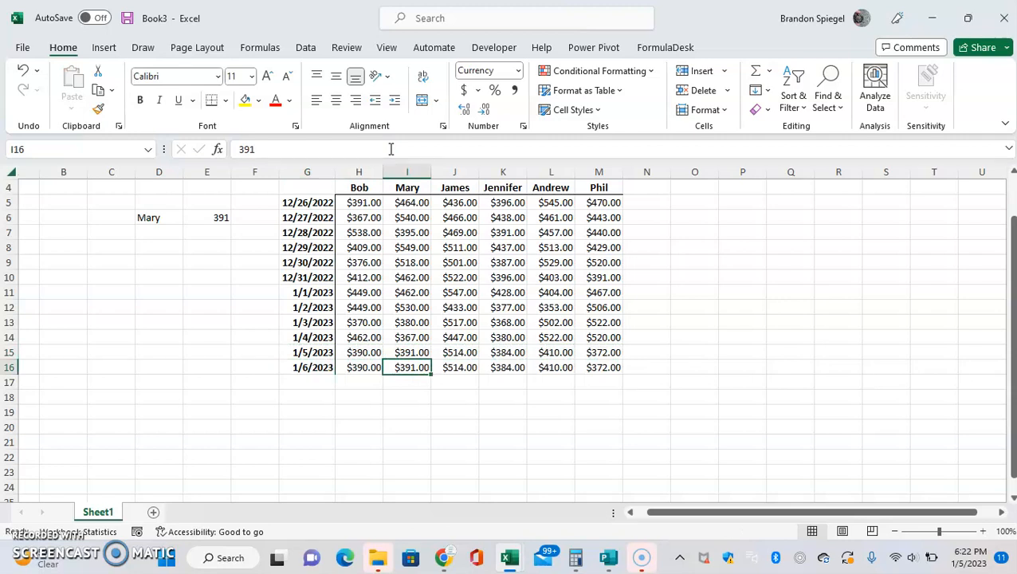
{"action": "type", "text": "500"}
{"action": "key", "text": "Return"}
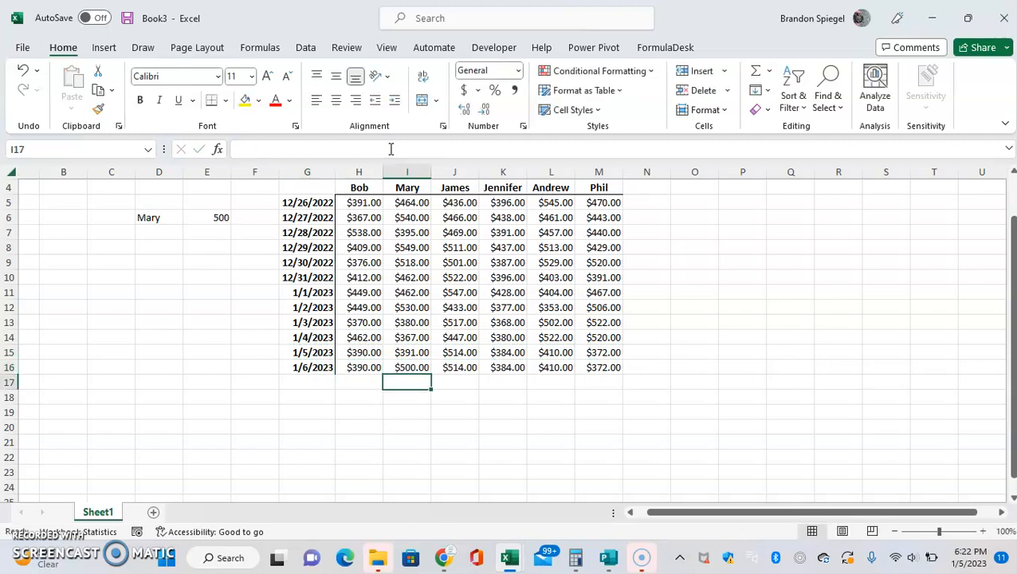
Check the OFFSET formula's result in cell E6 against the new last amount in column I.
{"action": "key", "text": "Up"}
{"action": "key", "text": "Up"}
{"action": "key", "text": "Up"}
{"action": "key", "text": "Up"}
{"action": "key", "text": "Up"}
{"action": "key", "text": "Up"}
{"action": "key", "text": "Up"}
{"action": "key", "text": "Up"}
{"action": "key", "text": "Up"}
{"action": "key", "text": "Up"}
{"action": "key", "text": "Up"}
{"action": "key", "text": "Left"}
{"action": "key", "text": "Left"}
{"action": "key", "text": "Left"}
{"action": "key", "text": "Left"}
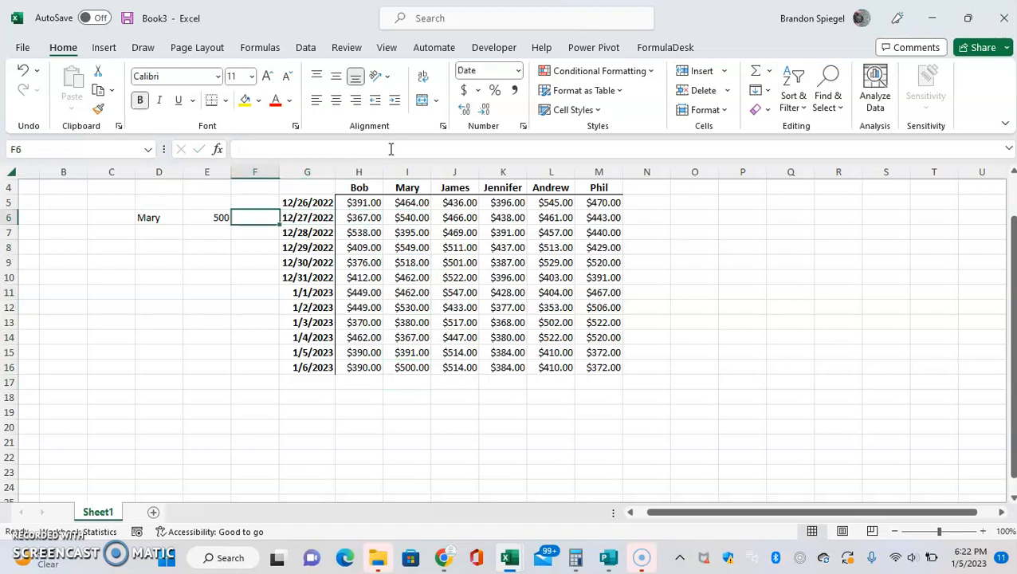
{"action": "left_click", "coordinate": [37, 537]}
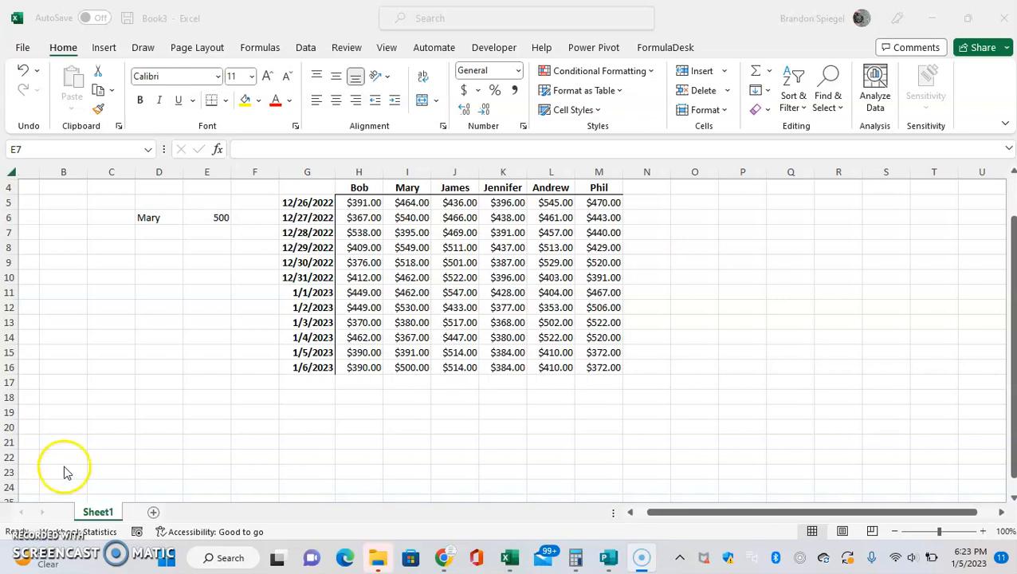
Enter the date 12/28/2022 in cell D7 as the label for a row lookup.
{"action": "left_click", "coordinate": [184, 294]}
{"action": "key", "text": "Left"}
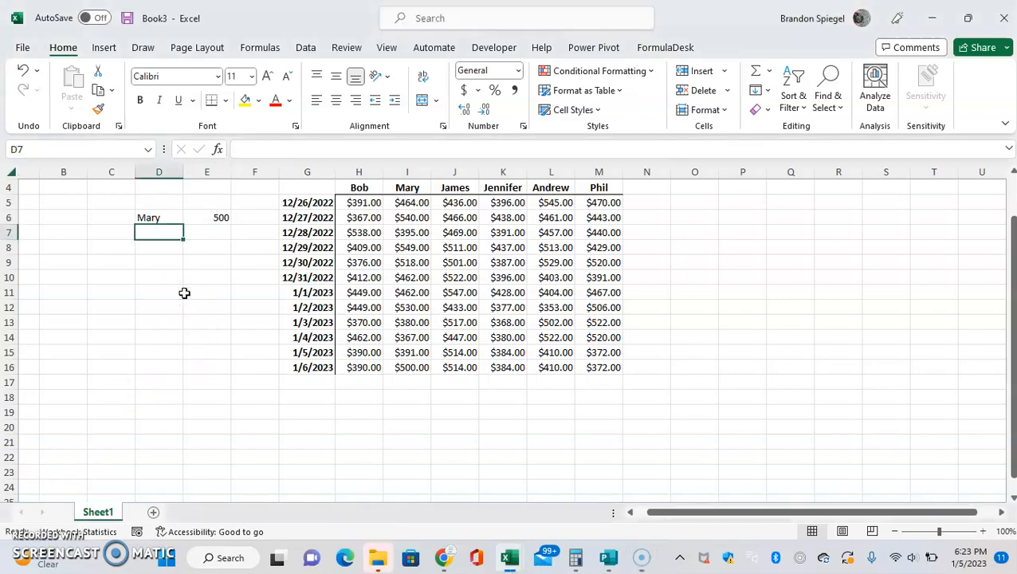
{"action": "type", "text": "12"}
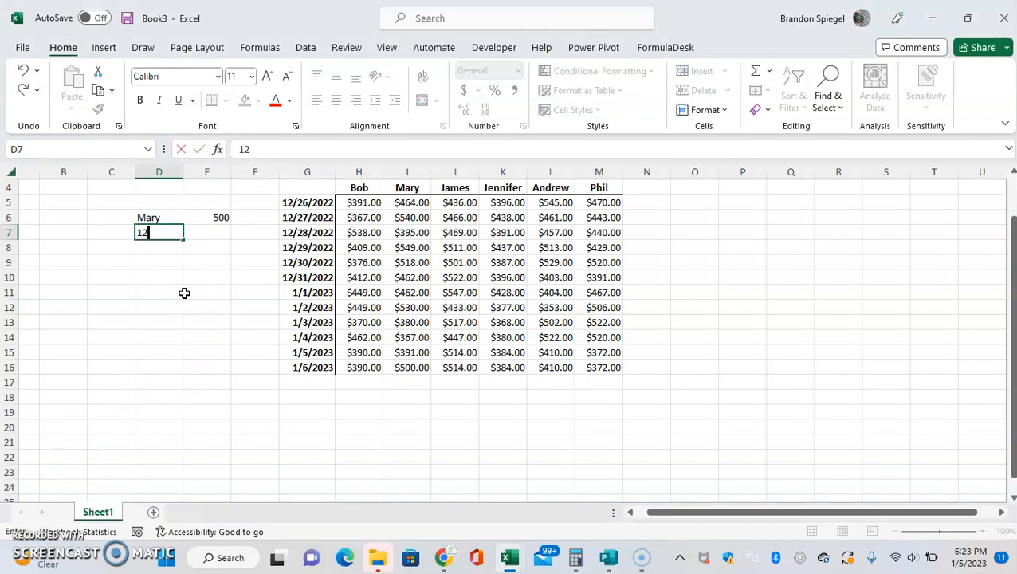
{"action": "type", "text": "/28/2022"}
{"action": "key", "text": "Return"}
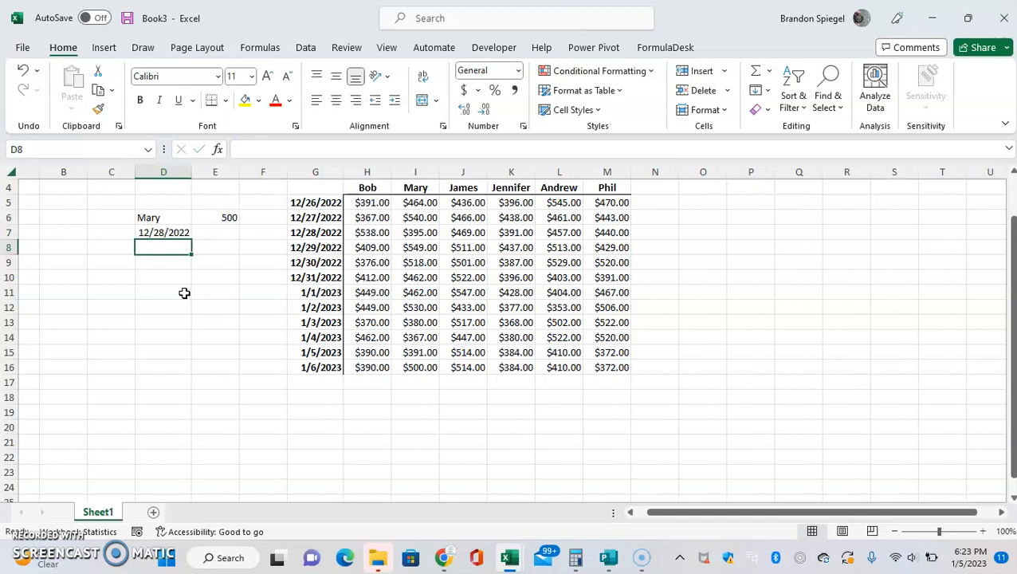
Start an OFFSET formula in E7 with G7 as the reference and 0 as the rows argument.
{"action": "key", "text": "Up"}
{"action": "key", "text": "Right"}
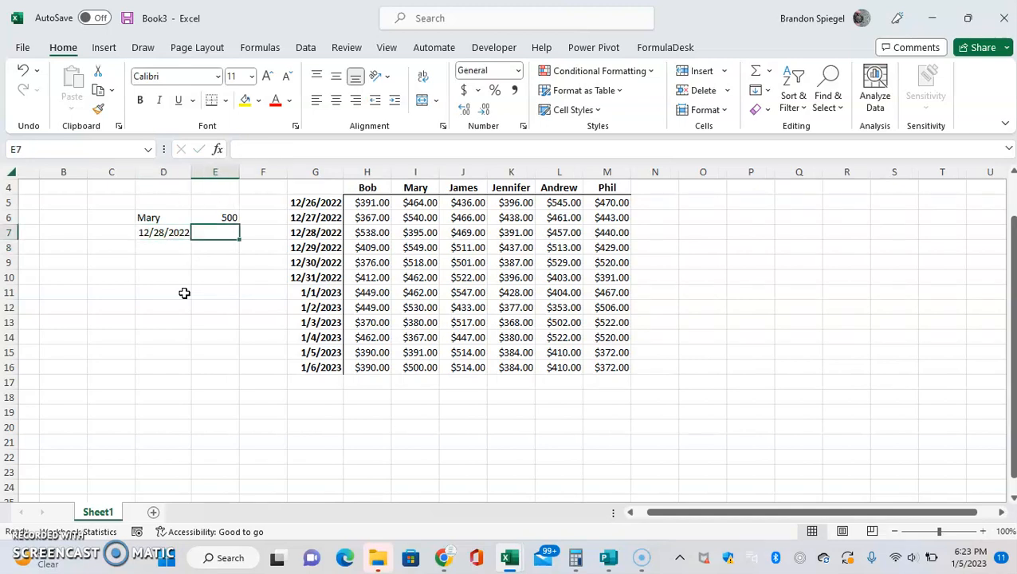
{"action": "type", "text": "="}
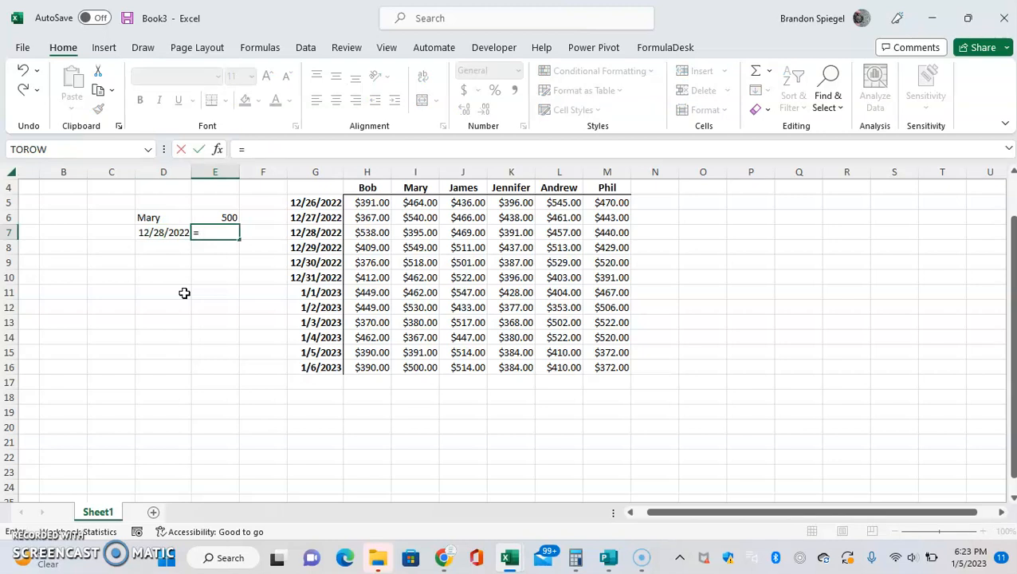
{"action": "type", "text": "offs"}
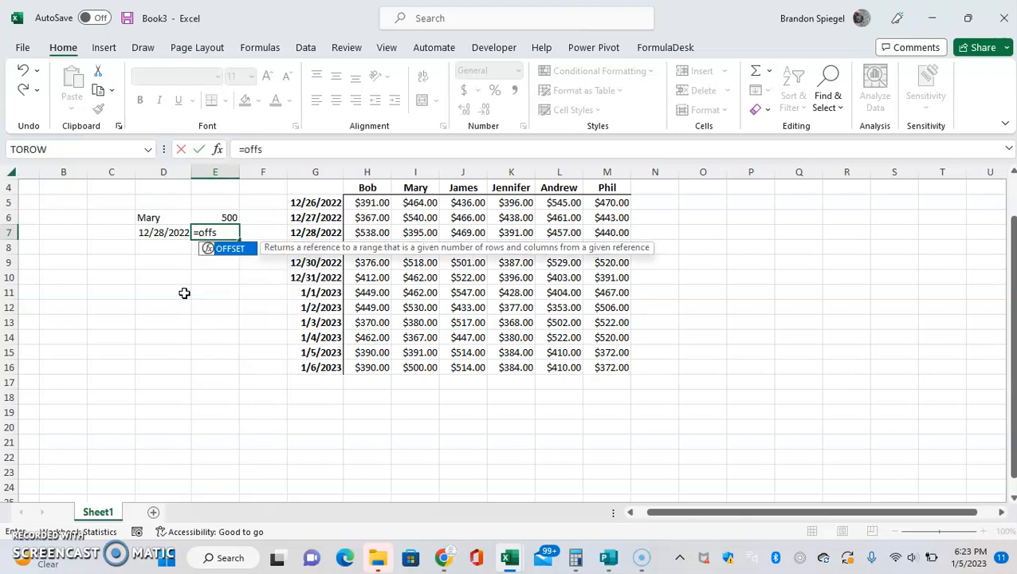
{"action": "type", "text": "et("}
{"action": "key", "text": "Right"}
{"action": "key", "text": "Right"}
{"action": "type", "text": ","}
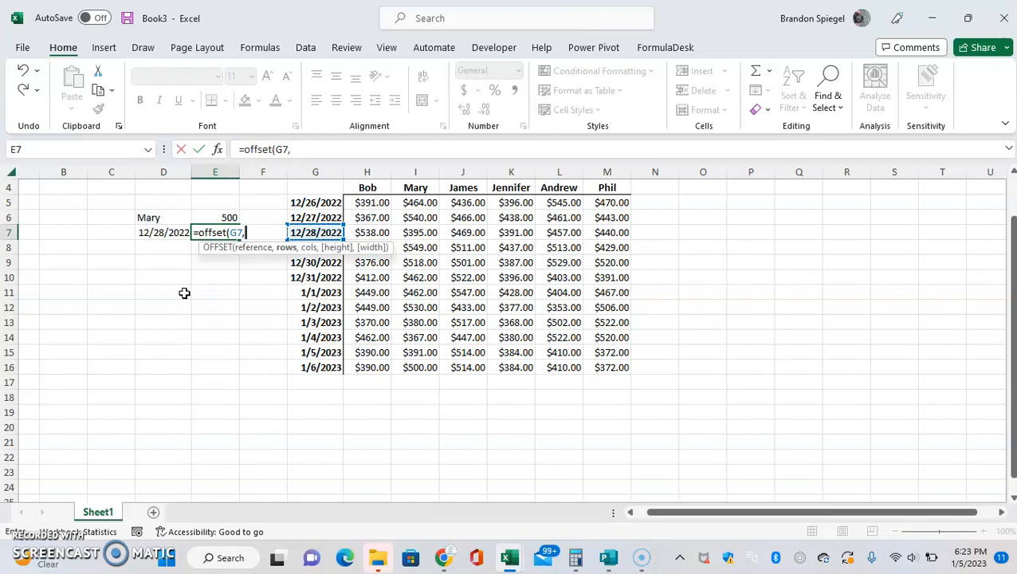
{"action": "type", "text": "0,"}
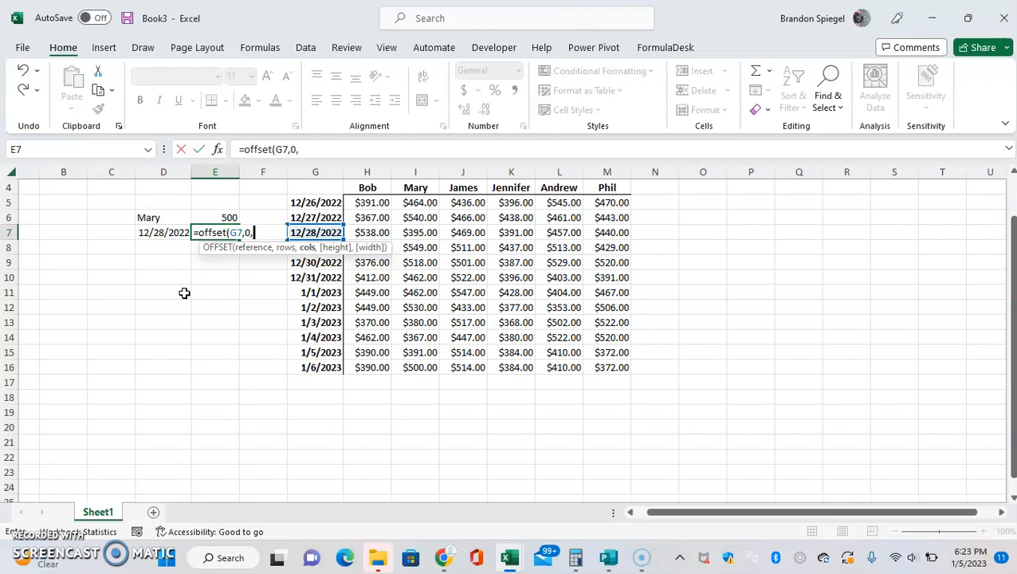
Add COUNTA(H7:U7) as the columns argument of the OFFSET formula in E7.
{"action": "type", "text": "counta("}
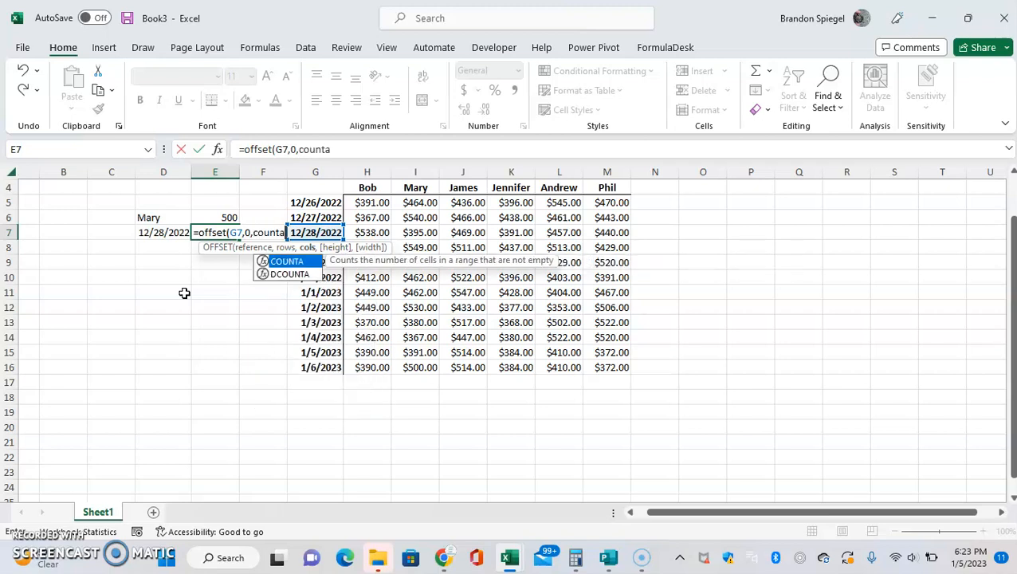
{"action": "key", "text": "Right"}
{"action": "key", "text": "Right"}
{"action": "key", "text": "Right"}
{"action": "key", "text": "shift+Right"}
{"action": "key", "text": "shift+Right"}
{"action": "key", "text": "shift+Right"}
{"action": "key", "text": "shift+Right"}
{"action": "key", "text": "shift+Right"}
{"action": "key", "text": "shift+Right"}
{"action": "key", "text": "shift+Right"}
{"action": "key", "text": "shift+Right"}
{"action": "key", "text": "shift+Right"}
{"action": "key", "text": "shift+Right"}
{"action": "key", "text": "shift+Right"}
{"action": "key", "text": "shift+Right"}
{"action": "key", "text": "shift+Right"}
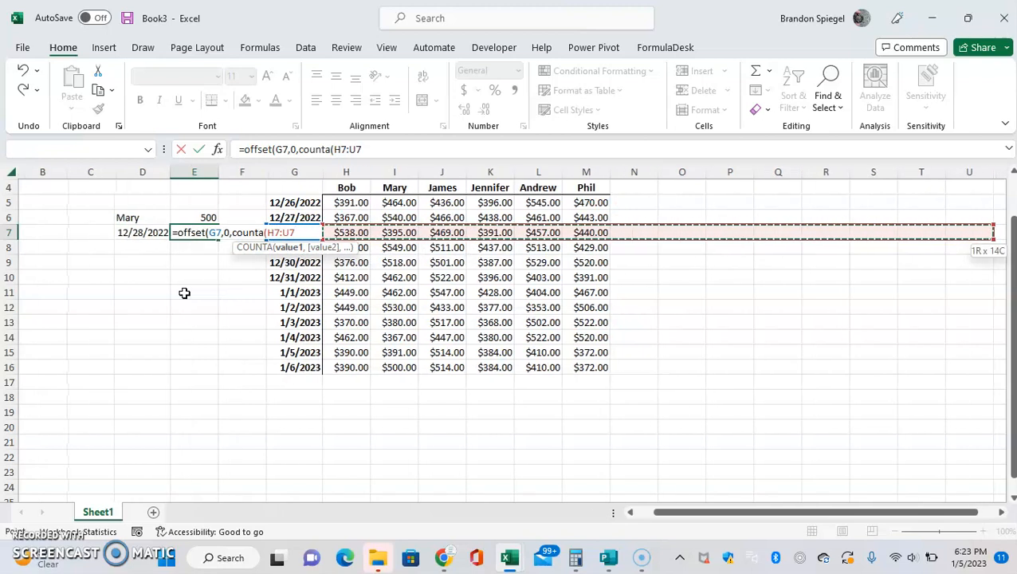
{"action": "type", "text": ")"}
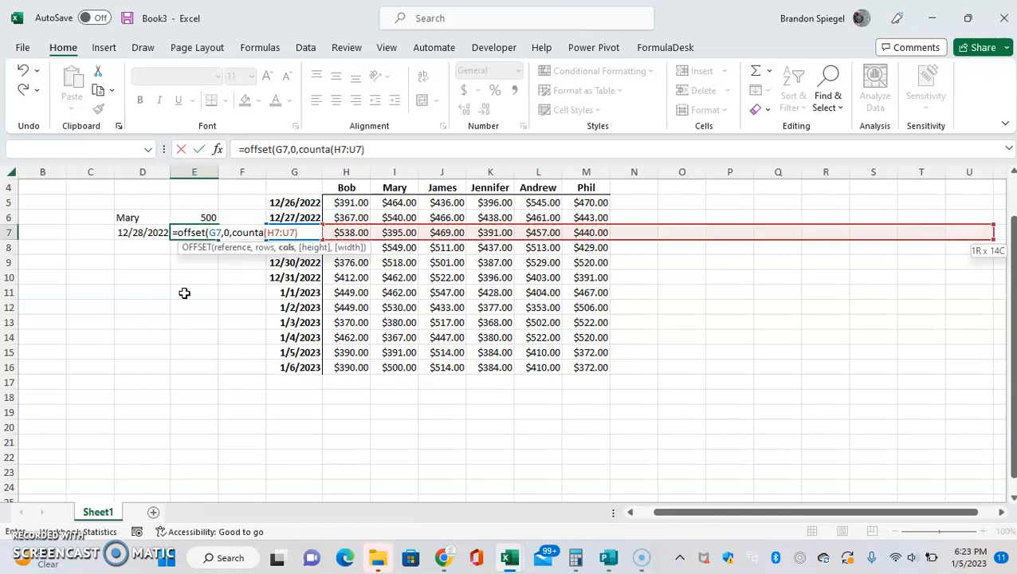
Complete the OFFSET formula in E7 with a height of 1 and a width of 1.
{"action": "type", "text": ",1,1"}
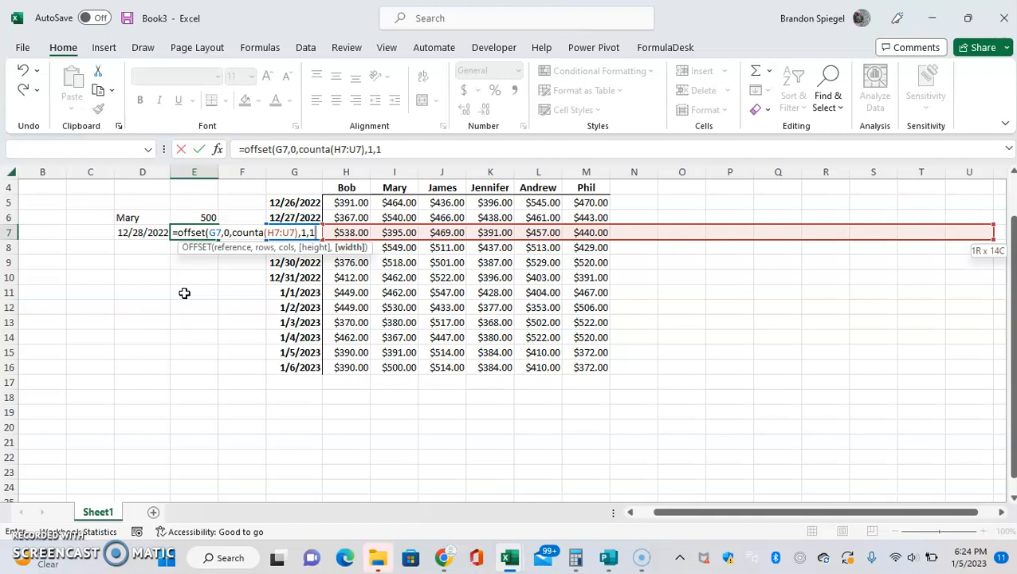
{"action": "type", "text": ")"}
{"action": "key", "text": "ctrl+Return"}
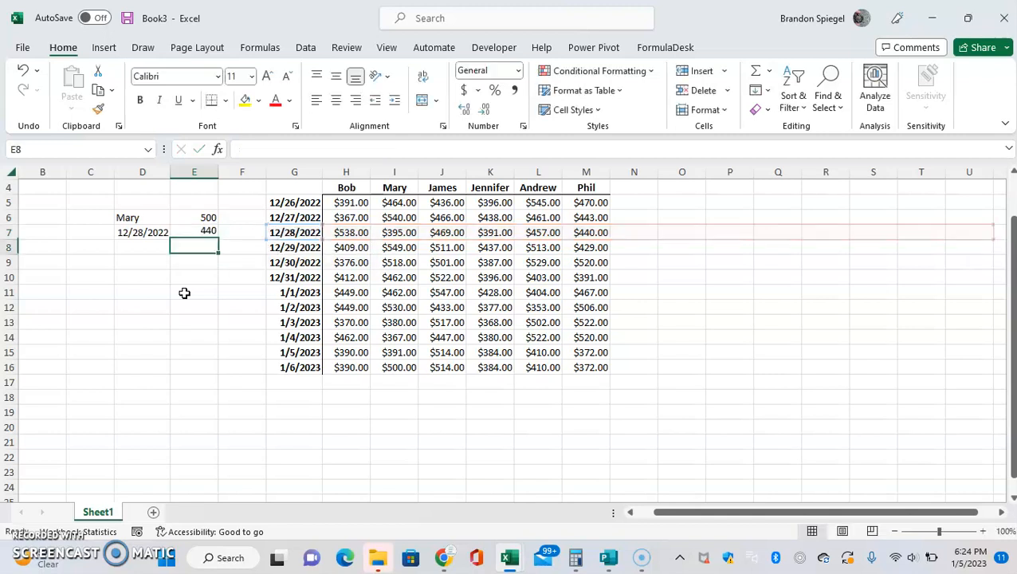
Inspect the cells referenced by the OFFSET formula in E7.
{"action": "key", "text": "Up"}
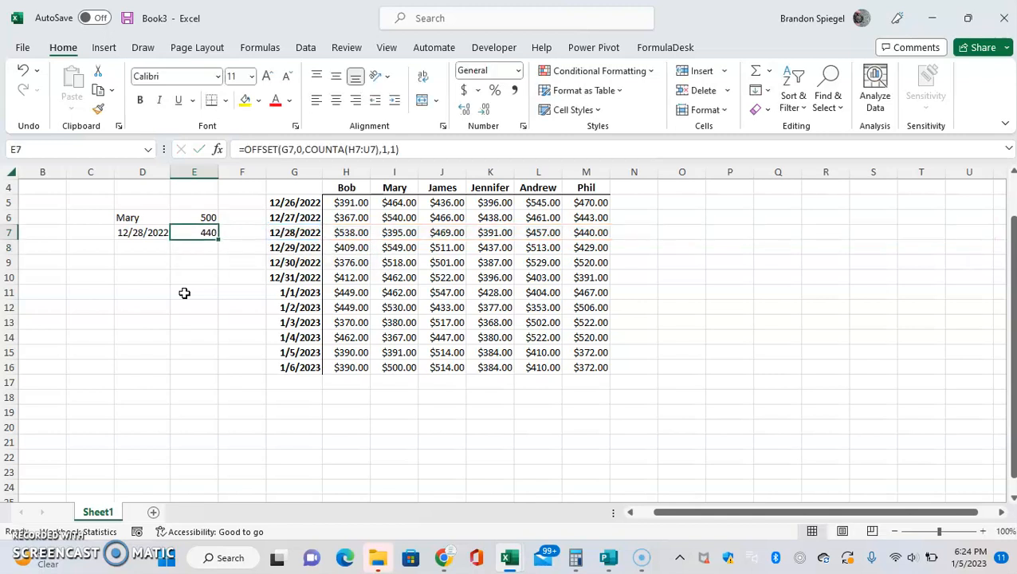
{"action": "key", "text": "F2"}
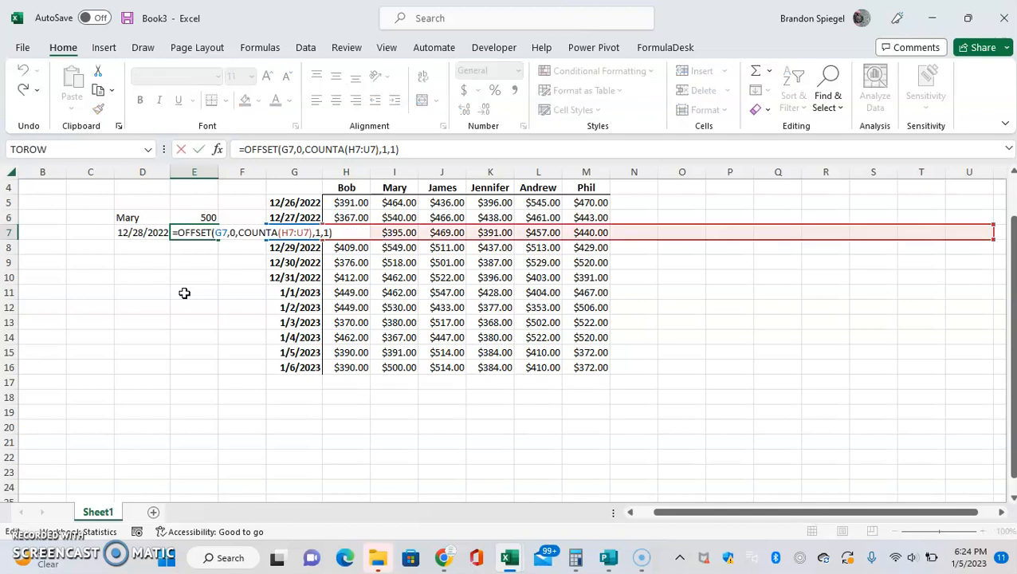
{"action": "key", "text": "Escape"}
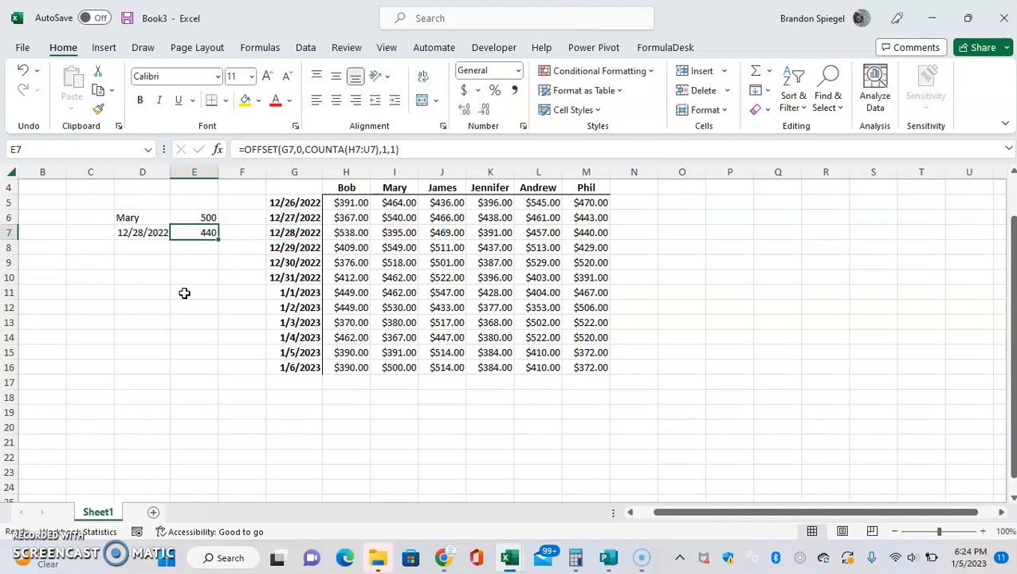
Enter 5 in N7 to test the row formula in E7, and clear that test entry.
{"action": "key", "text": "Right"}
{"action": "key", "text": "Right"}
{"action": "key", "text": "Right"}
{"action": "key", "text": "Right"}
{"action": "key", "text": "Right"}
{"action": "key", "text": "Right"}
{"action": "key", "text": "Right"}
{"action": "key", "text": "Right"}
{"action": "key", "text": "Right"}
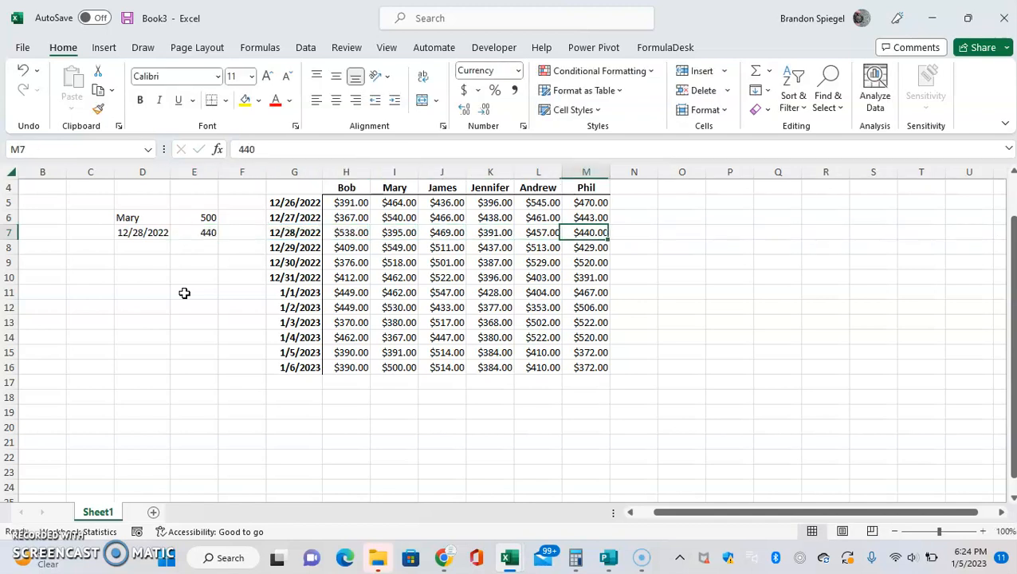
{"action": "type", "text": "5"}
{"action": "key", "text": "Return"}
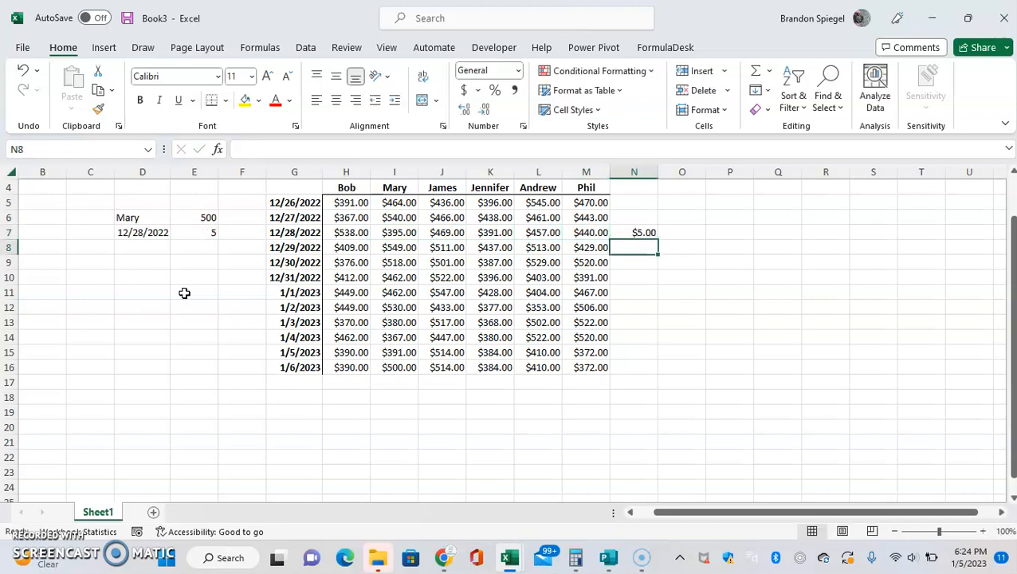
{"action": "key", "text": "Up"}
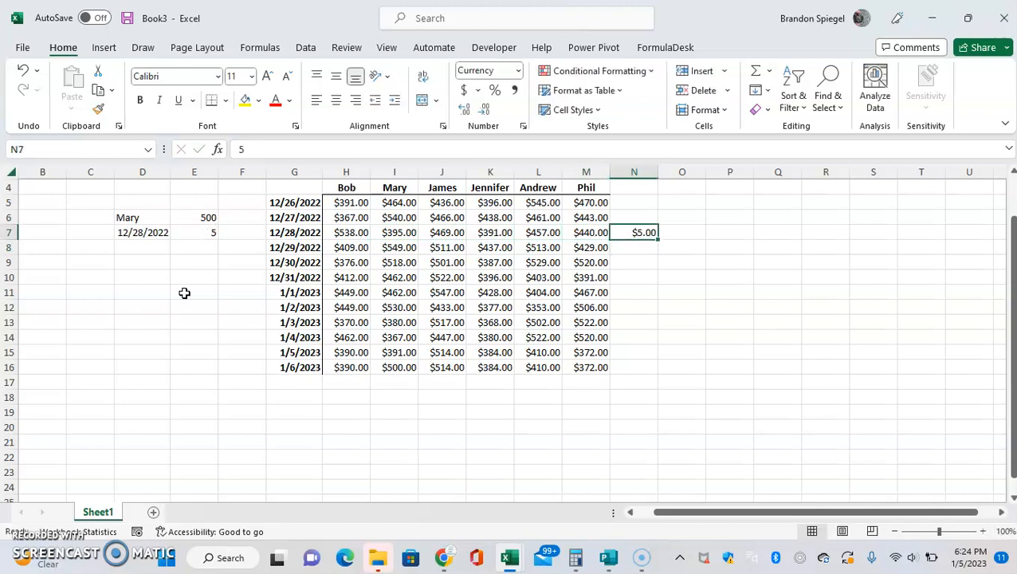
{"action": "key", "text": "Delete"}
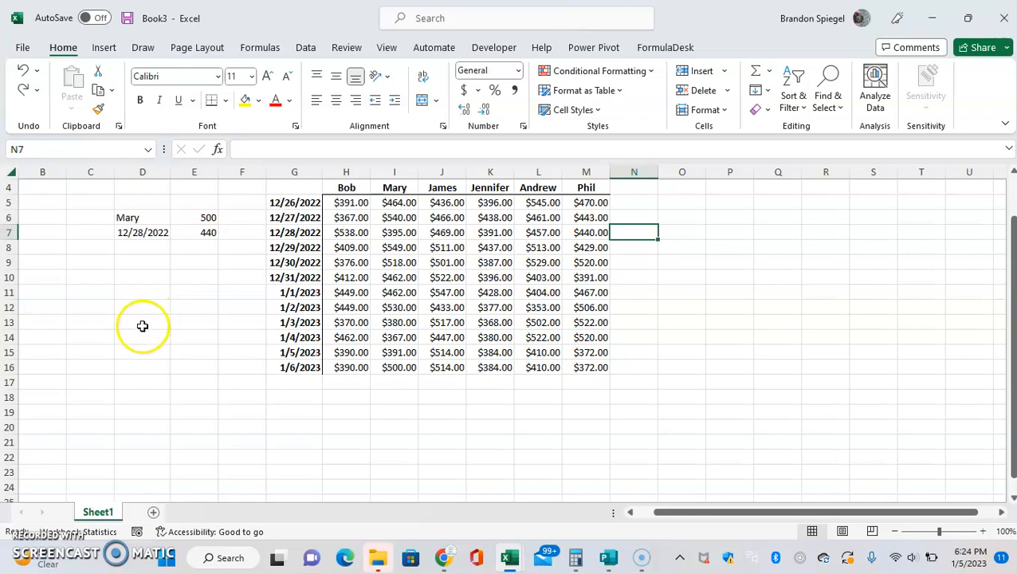
Compare the row-based OFFSET formula in E7 with the column-based one in E6 and its referenced ranges.
{"action": "left_click", "coordinate": [206, 234]}
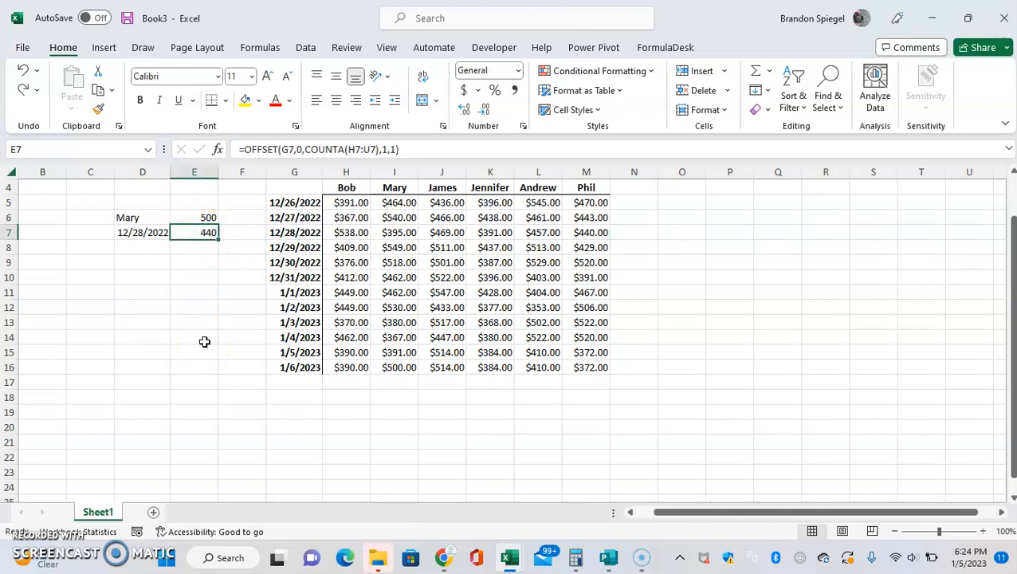
{"action": "key", "text": "Up"}
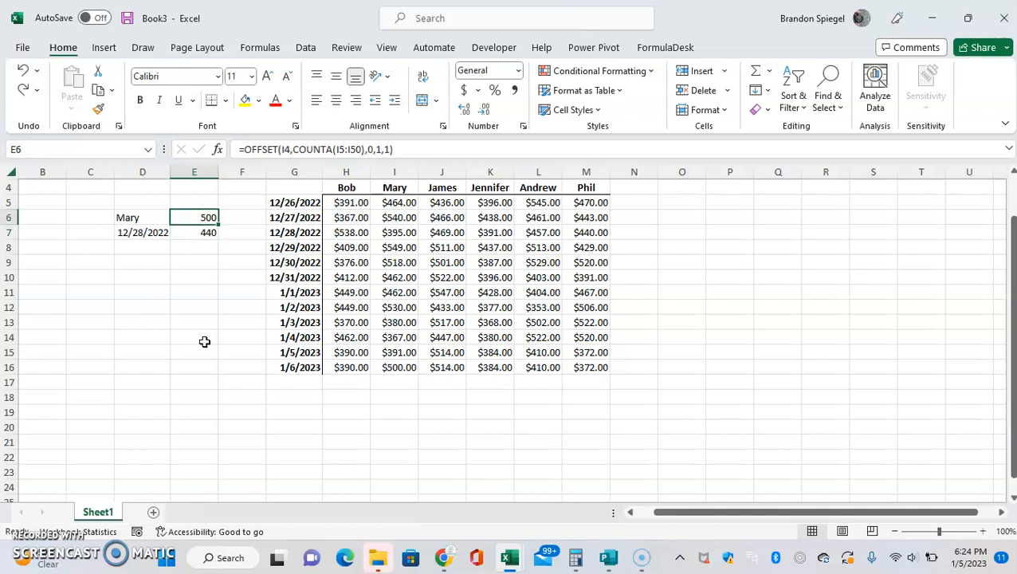
{"action": "key", "text": "F2"}
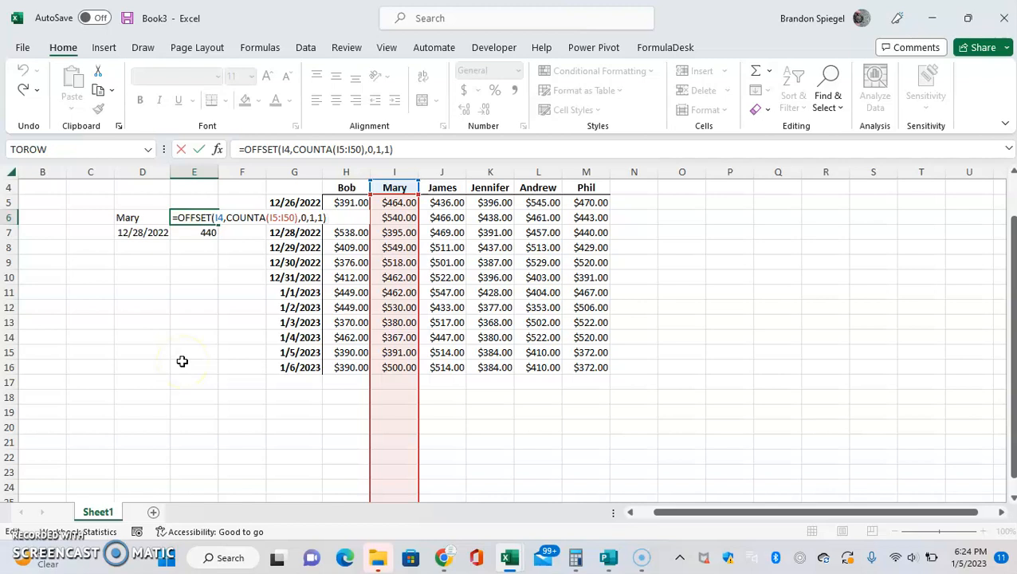
{"action": "key", "text": "Escape"}
{"action": "left_click", "coordinate": [40, 545]}
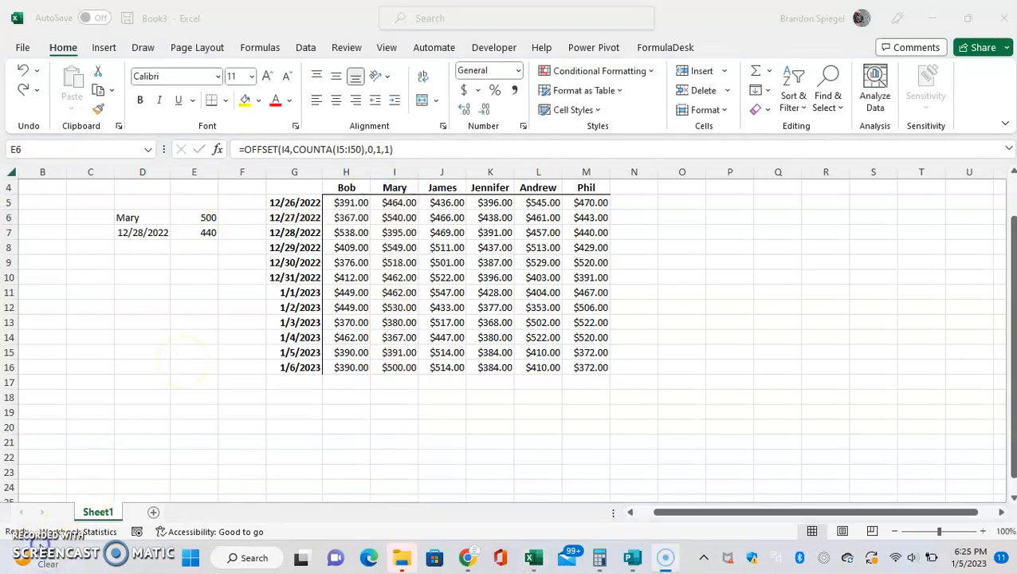
Examine the I4 reference argument inside the OFFSET formula in E6.
{"action": "left_click", "coordinate": [118, 366]}
{"action": "key", "text": "F2"}
{"action": "key", "text": "Right"}
{"action": "key", "text": "Right"}
{"action": "key", "text": "Right"}
{"action": "key", "text": "Right"}
{"action": "key", "text": "Right"}
{"action": "key", "text": "Right"}
{"action": "key", "text": "shift+Right"}
{"action": "key", "text": "shift+Right"}
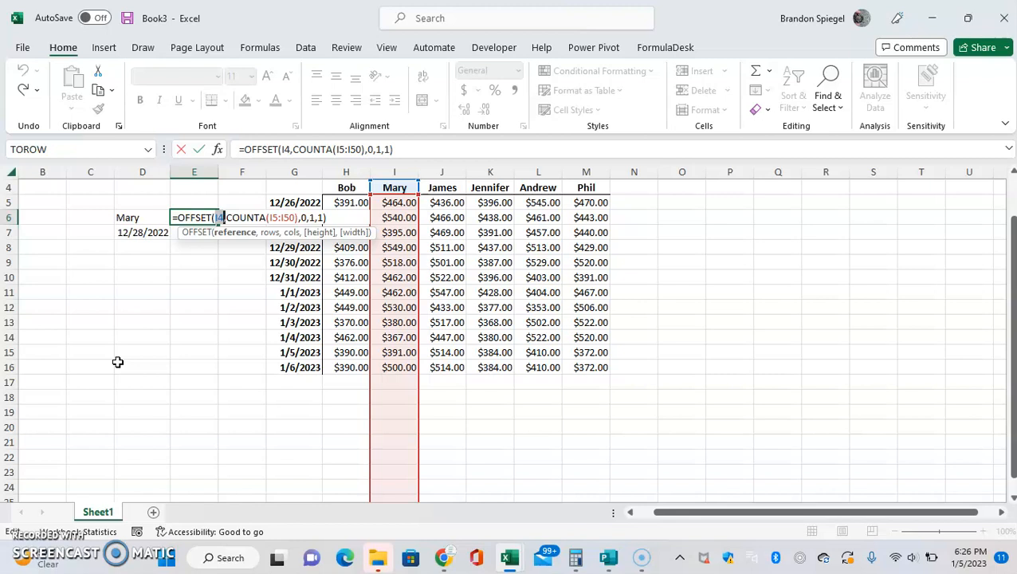
{"action": "key", "text": "Return"}
{"action": "key", "text": "Up"}
{"action": "key", "text": "Up"}
{"action": "key", "text": "Up"}
{"action": "key", "text": "Up"}
{"action": "key", "text": "Up"}
{"action": "key", "text": "Down"}
{"action": "key", "text": "Down"}
{"action": "key", "text": "Down"}
{"action": "key", "text": "Down"}
{"action": "key", "text": "Down"}
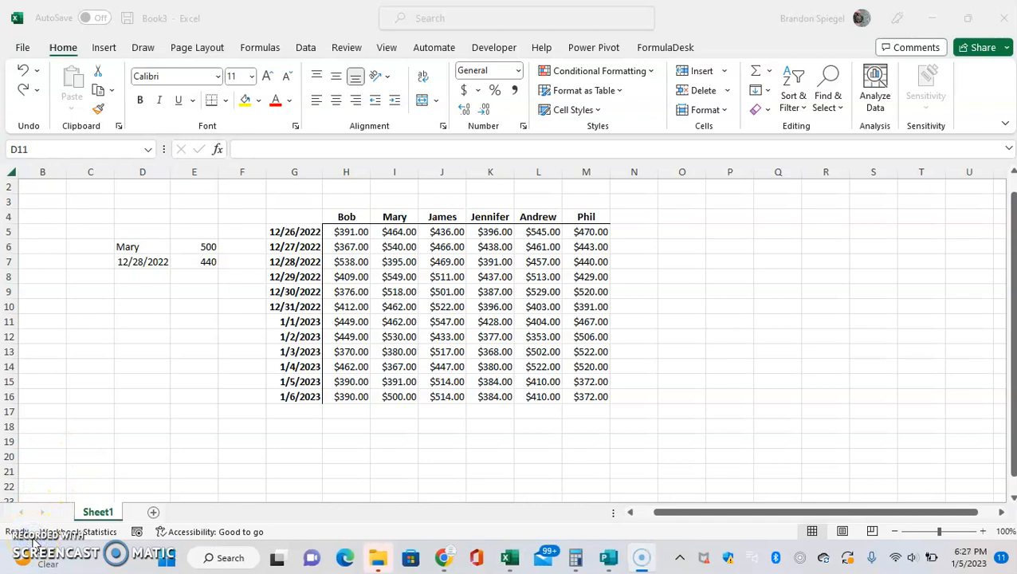
Examine column I of the table from its header in I4 down to the last amount in I16.
{"action": "left_click", "coordinate": [84, 346]}
{"action": "left_click", "coordinate": [182, 327]}
{"action": "key", "text": "Right"}
{"action": "key", "text": "Right"}
{"action": "key", "text": "Right"}
{"action": "key", "text": "Right"}
{"action": "key", "text": "Up"}
{"action": "key", "text": "Up"}
{"action": "key", "text": "Up"}
{"action": "key", "text": "Up"}
{"action": "key", "text": "Up"}
{"action": "key", "text": "Up"}
{"action": "key", "text": "ctrl+Down"}
{"action": "key", "text": "Down"}
{"action": "key", "text": "Up"}
{"action": "key", "text": "ctrl+Up"}
{"action": "key", "text": "ctrl+Down"}
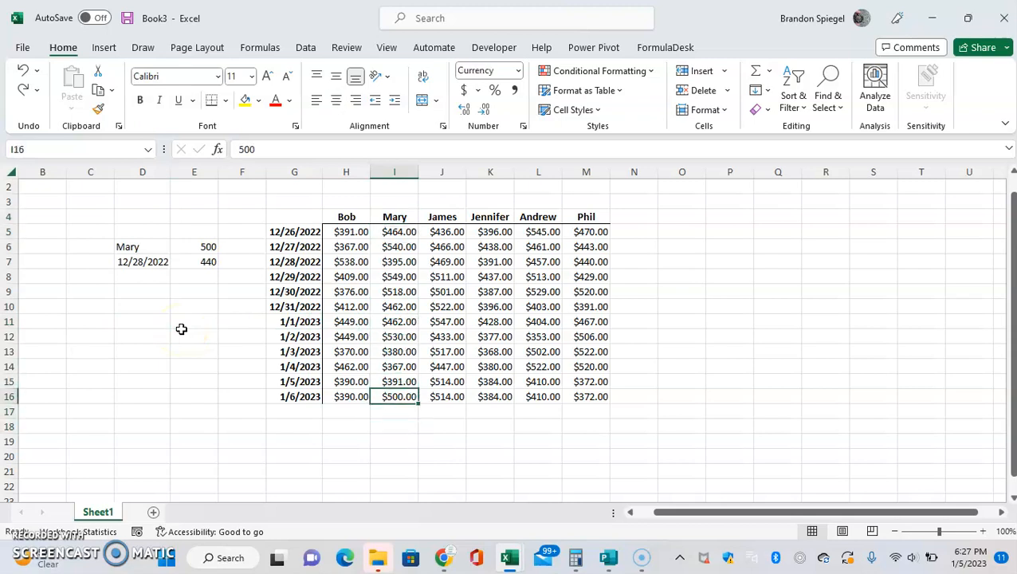
{"action": "key", "text": "Down"}
{"action": "key", "text": "Down"}
{"action": "key", "text": "ctrl+Up"}
{"action": "key", "text": "ctrl+Up"}
Start another OFFSET formula in D9 with I17, the empty cell below the column I amounts, as the reference.
{"action": "key", "text": "Down"}
{"action": "key", "text": "Down"}
{"action": "key", "text": "Left"}
{"action": "key", "text": "Down"}
{"action": "key", "text": "Left"}
{"action": "key", "text": "Left"}
{"action": "key", "text": "Left"}
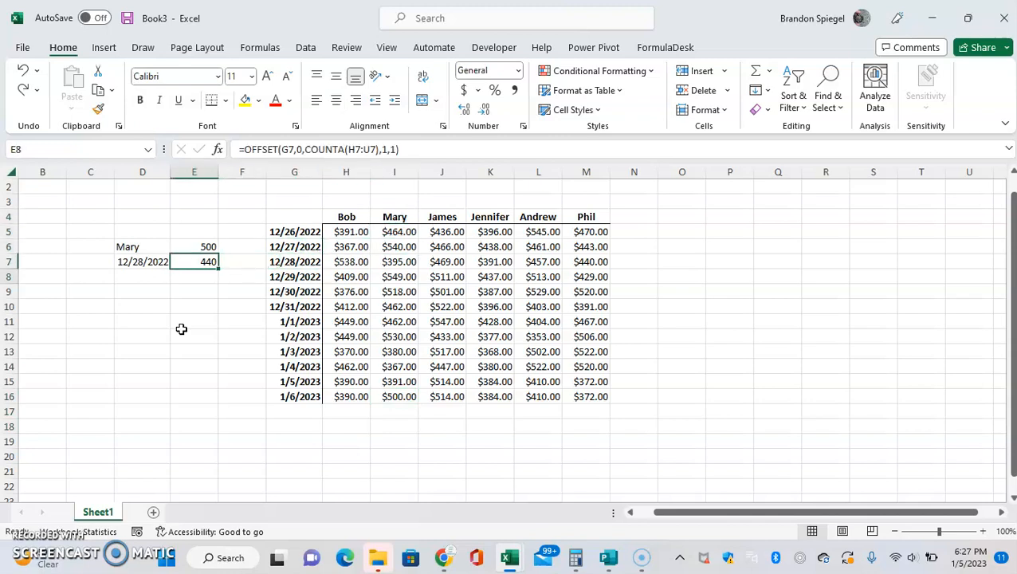
{"action": "key", "text": "Left"}
{"action": "key", "text": "Down"}
{"action": "key", "text": "Down"}
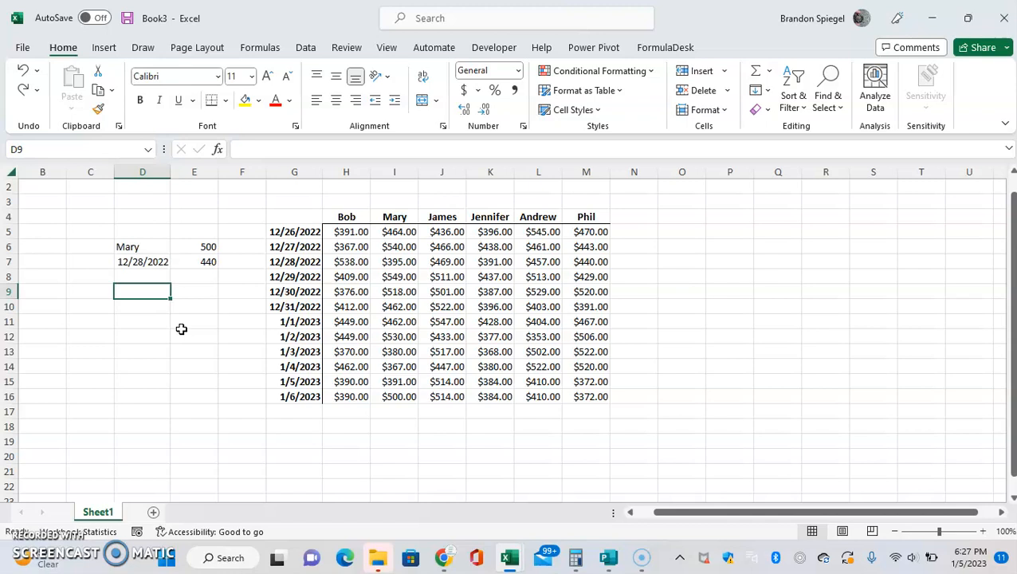
{"action": "type", "text": "="}
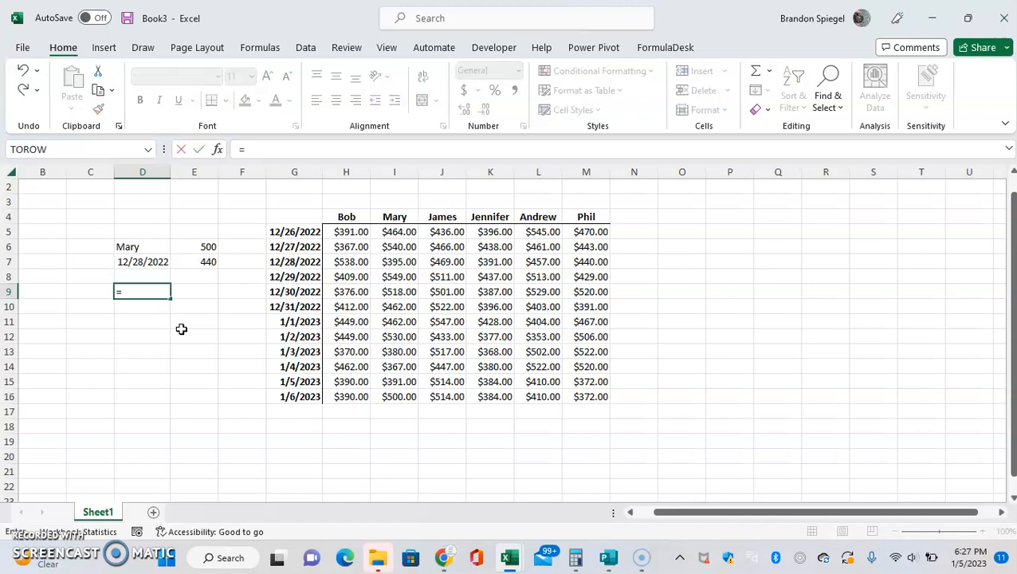
{"action": "type", "text": "offset("}
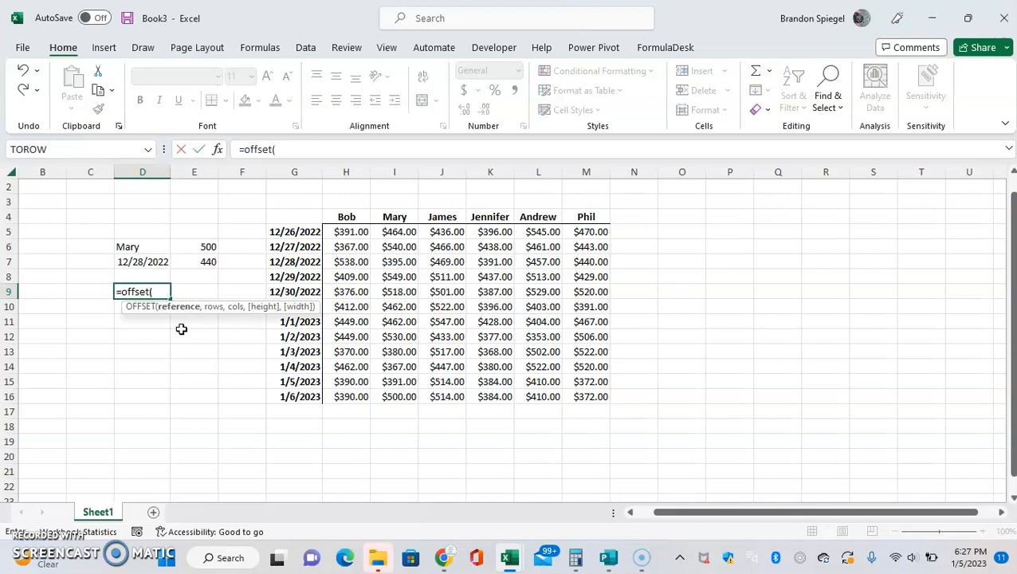
{"action": "key", "text": "Right"}
{"action": "key", "text": "Right"}
{"action": "key", "text": "Right"}
{"action": "key", "text": "Right"}
{"action": "key", "text": "Right"}
{"action": "key", "text": "Down"}
{"action": "key", "text": "Down"}
{"action": "key", "text": "Down"}
{"action": "key", "text": "Down"}
{"action": "key", "text": "Down"}
{"action": "key", "text": "Down"}
{"action": "key", "text": "Down"}
{"action": "key", "text": "Down"}
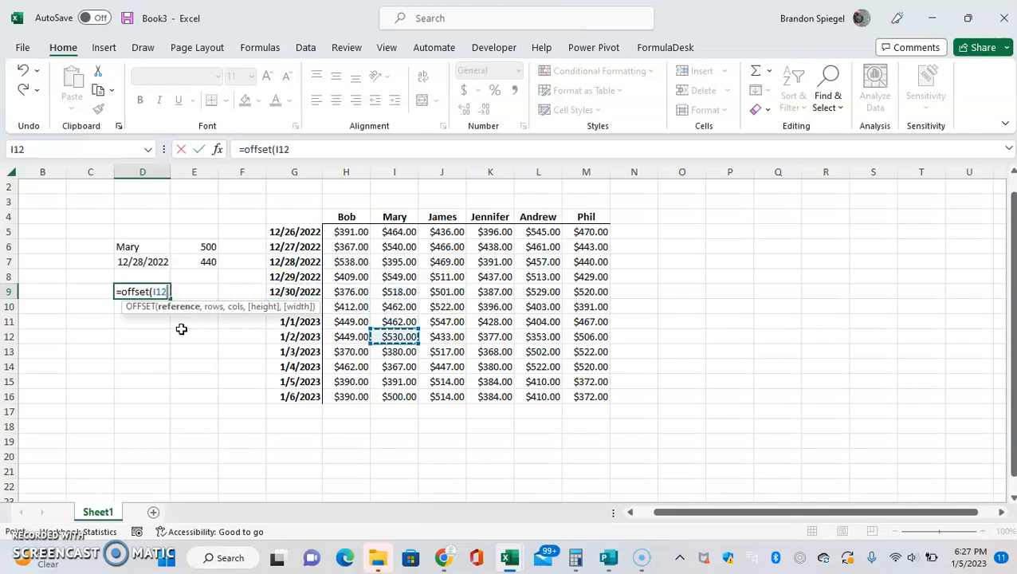
Use COUNTA over I2:I16 as the rows argument of the OFFSET formula in D9.
{"action": "type", "text": ",coun"}
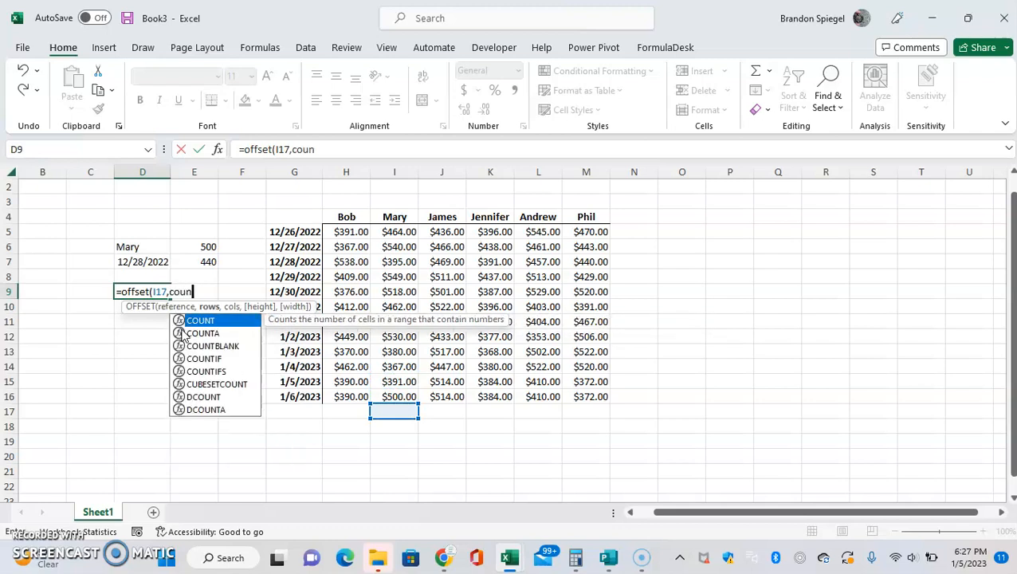
{"action": "type", "text": "ta("}
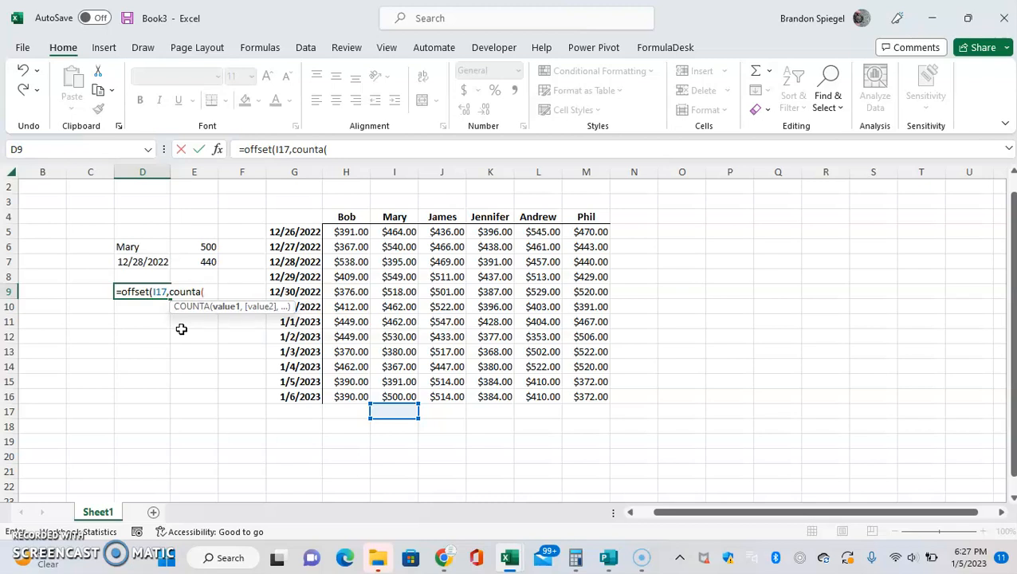
{"action": "left_click", "coordinate": [397, 264]}
{"action": "key", "text": "ctrl+Up"}
{"action": "key", "text": "Up"}
{"action": "key", "text": "Up"}
{"action": "key", "text": "shift+Down"}
{"action": "key", "text": "shift+Down"}
{"action": "key", "text": "shift+Down"}
{"action": "key", "text": "shift+Down"}
{"action": "key", "text": "shift+Down"}
{"action": "key", "text": "shift+Down"}
{"action": "key", "text": "shift+Down"}
{"action": "key", "text": "shift+Down"}
{"action": "key", "text": "shift+Down"}
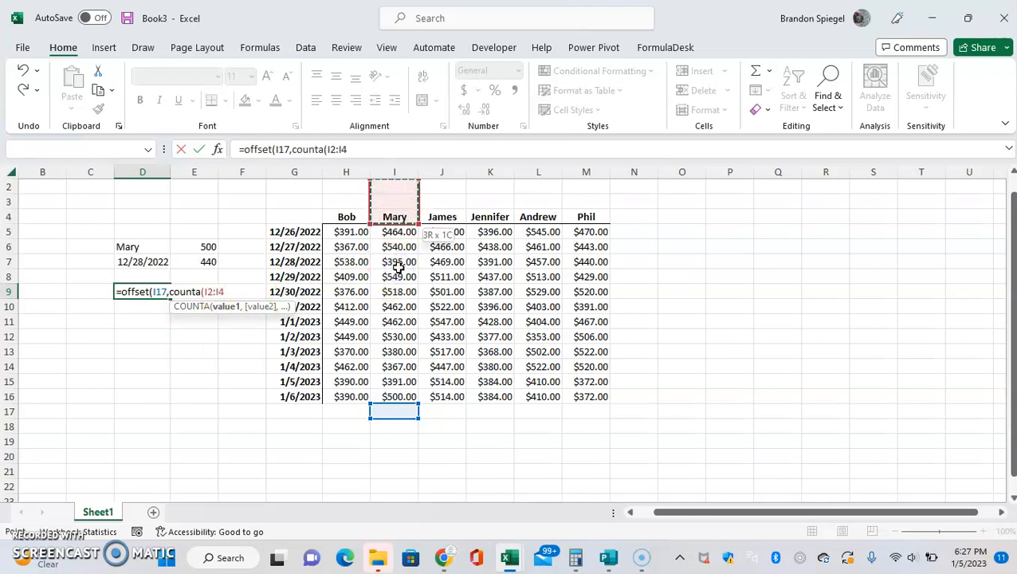
{"action": "key", "text": "shift+Down"}
{"action": "key", "text": "shift+Down"}
{"action": "key", "text": "shift+Down"}
{"action": "key", "text": "shift+Down"}
{"action": "key", "text": "shift+Down"}
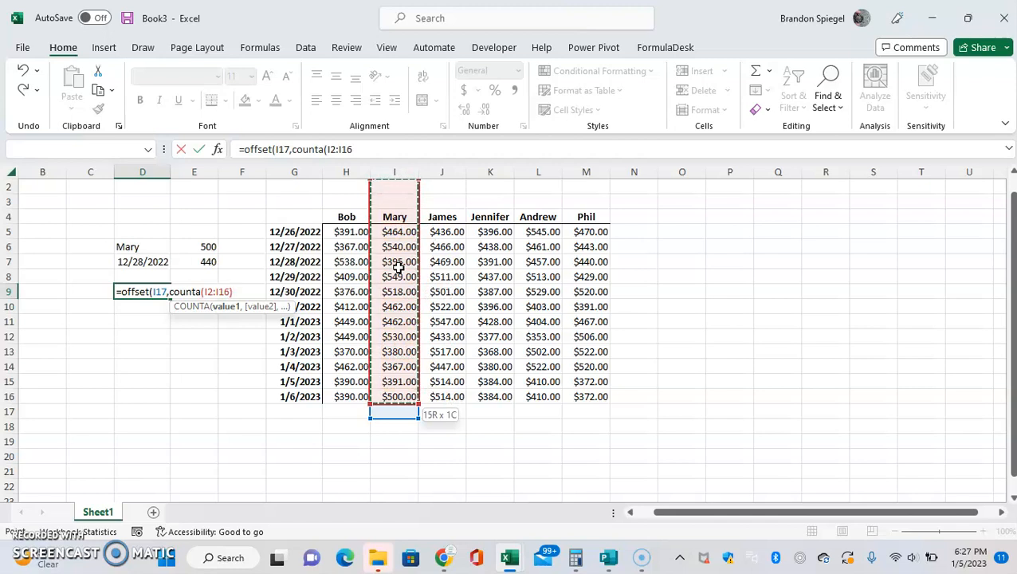
Multiply the count in D9 by -1 and complete the OFFSET formula with 0 columns, height 1 and width 1.
{"action": "type", "text": ")*-1"}
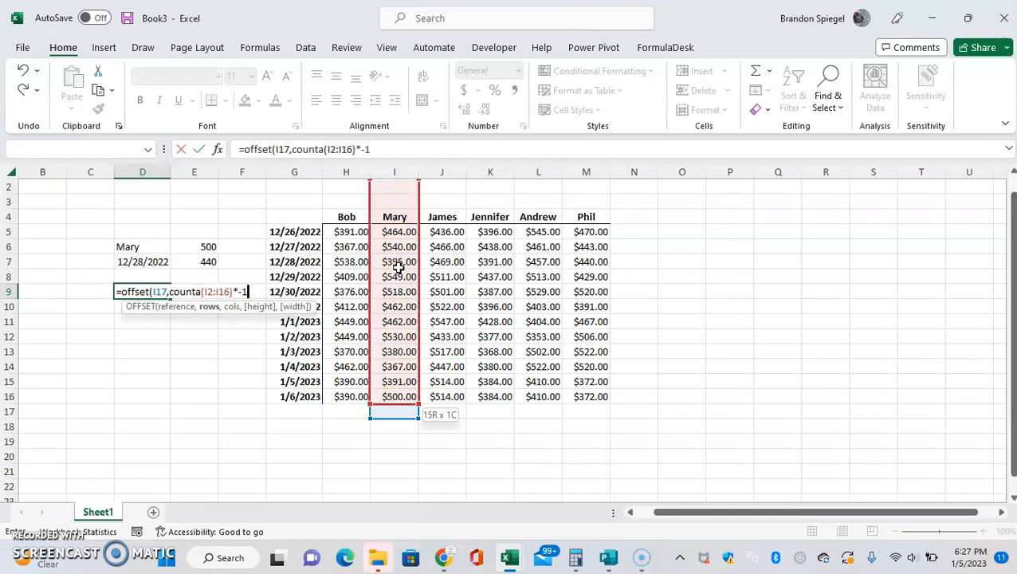
{"action": "type", "text": ",0,"}
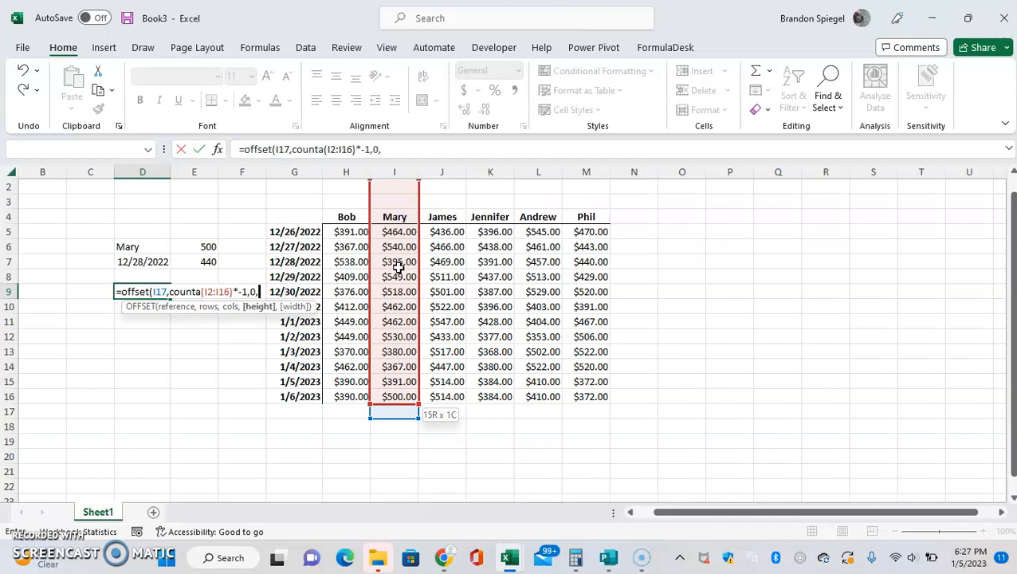
{"action": "type", "text": ","}
{"action": "key", "text": "BackSpace"}
{"action": "type", "text": "1,"}
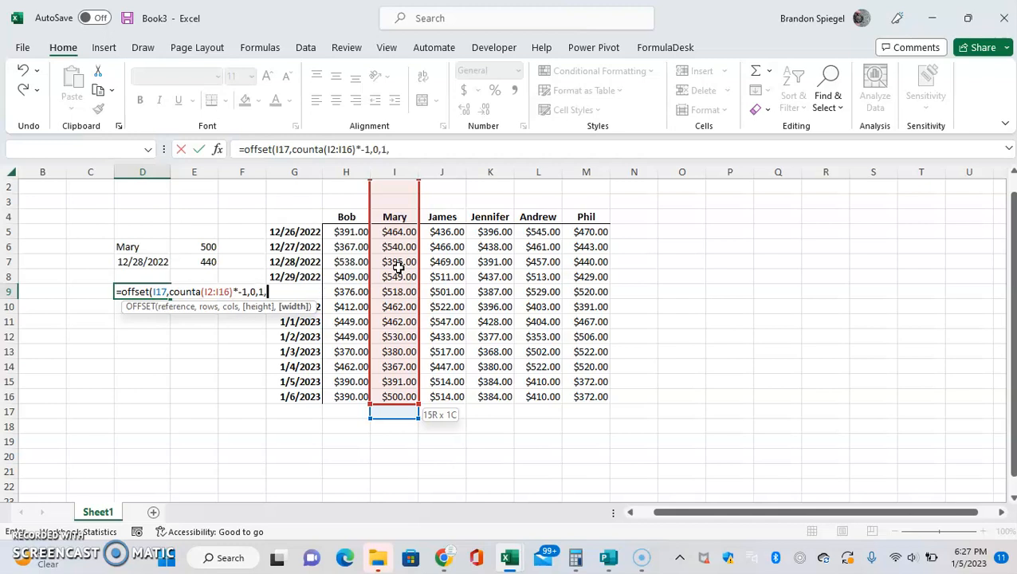
{"action": "type", "text": "1)"}
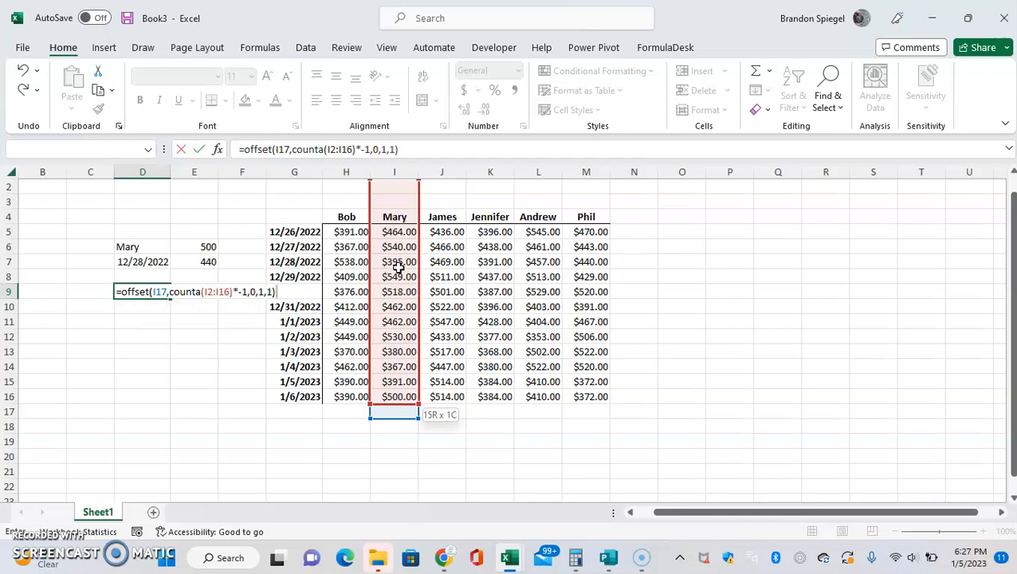
{"action": "key", "text": "Return"}
{"action": "key", "text": "Up"}
{"action": "key", "text": "Return"}
{"action": "key", "text": "Up"}
{"action": "key", "text": "Return"}
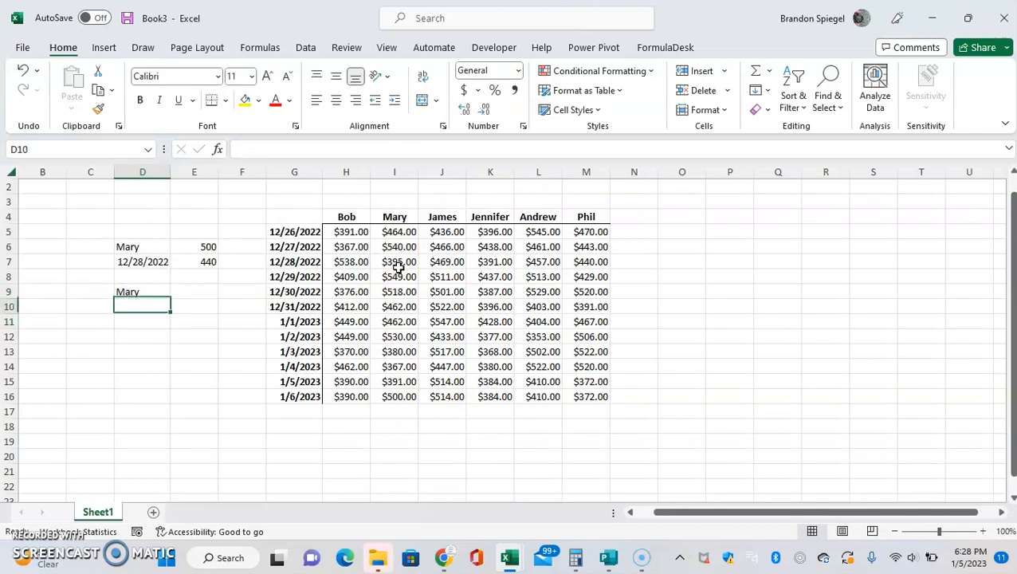
Start an OFFSET formula in D10 with N9, the empty cell beside the 12/30/2022 row, as the reference.
{"action": "key", "text": "Up"}
{"action": "key", "text": "Up"}
{"action": "key", "text": "Up"}
{"action": "key", "text": "Down"}
{"action": "key", "text": "Down"}
{"action": "key", "text": "Down"}
{"action": "type", "text": "="}
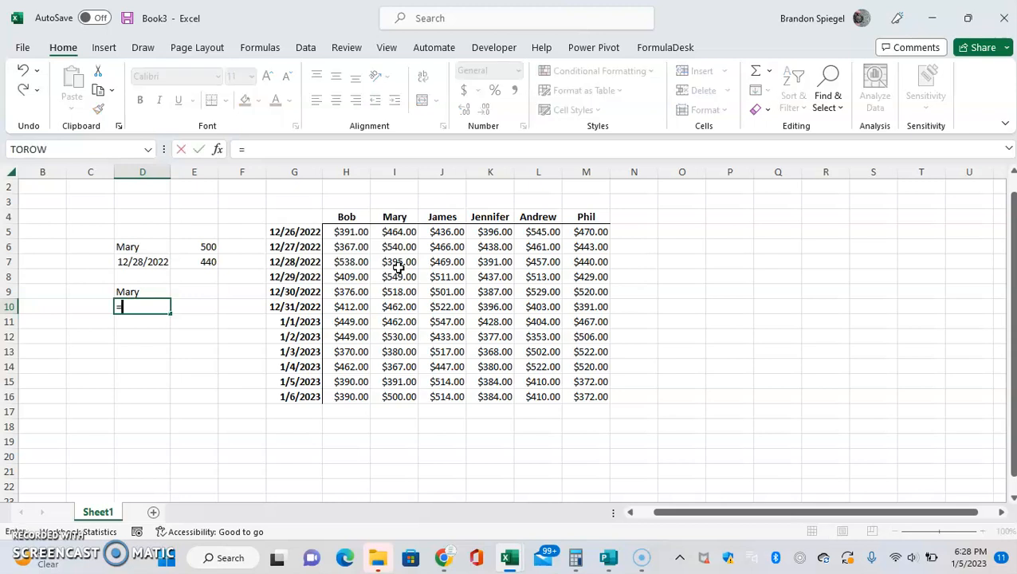
{"action": "type", "text": "offset("}
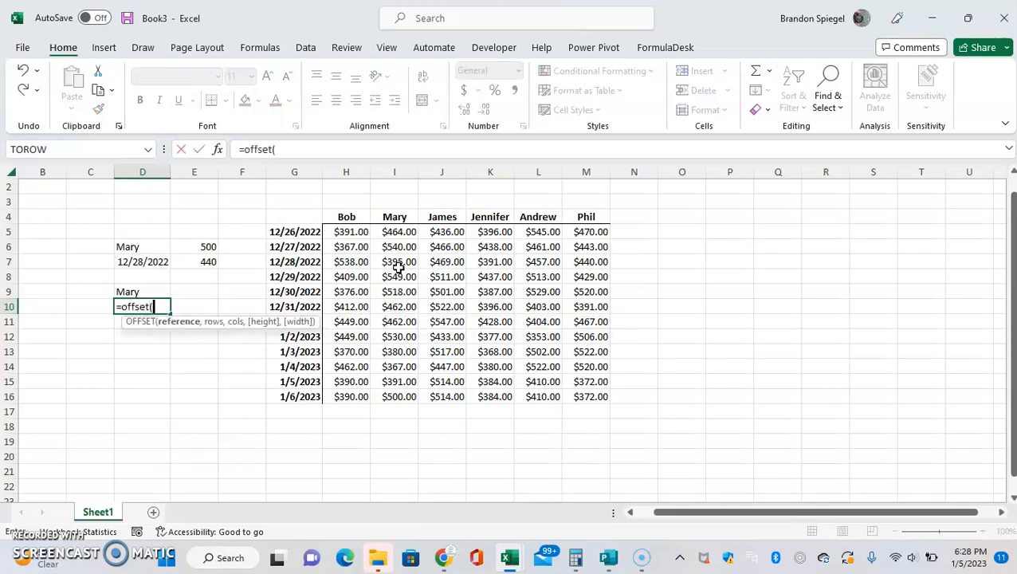
{"action": "key", "text": "Right"}
{"action": "key", "text": "Right"}
{"action": "key", "text": "Right"}
{"action": "key", "text": "Right"}
{"action": "key", "text": "Right"}
{"action": "key", "text": "Right"}
{"action": "key", "text": "Right"}
{"action": "key", "text": "Right"}
{"action": "key", "text": "Right"}
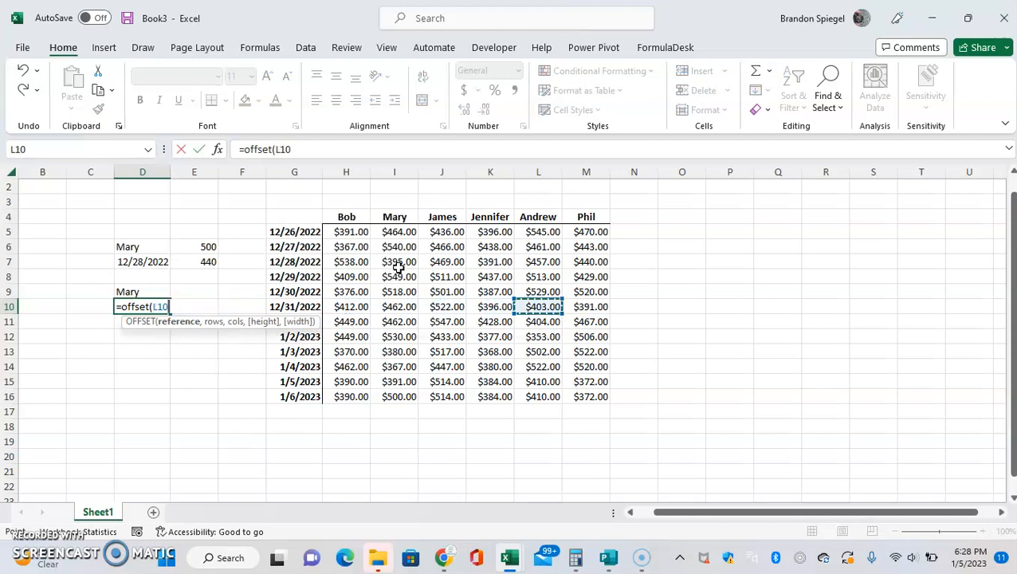
{"action": "key", "text": "Up"}
{"action": "key", "text": "Right"}
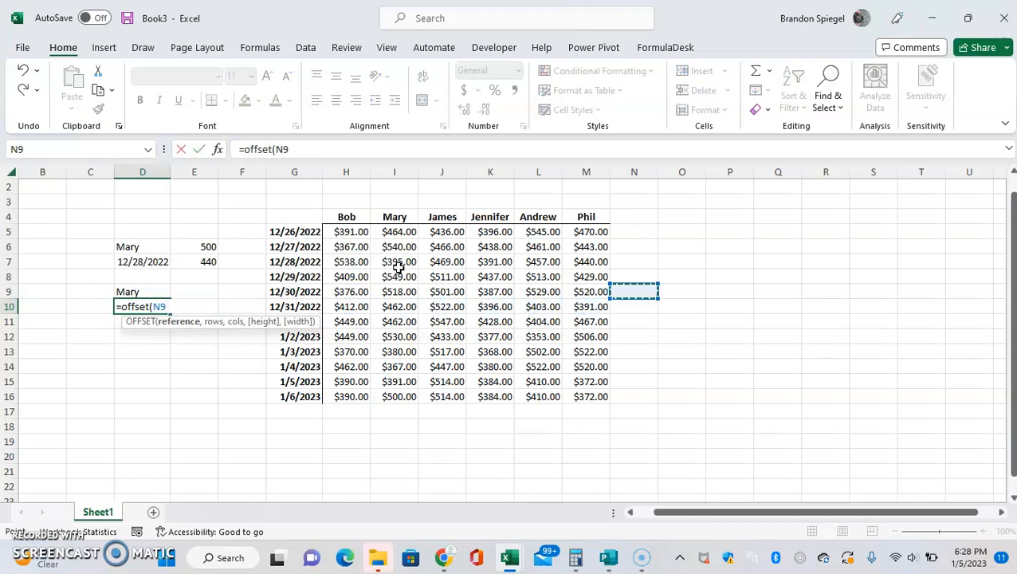
Give the D10 formula 0 rows and use COUNTA over E9:M9 as its columns argument.
{"action": "type", "text": ","}
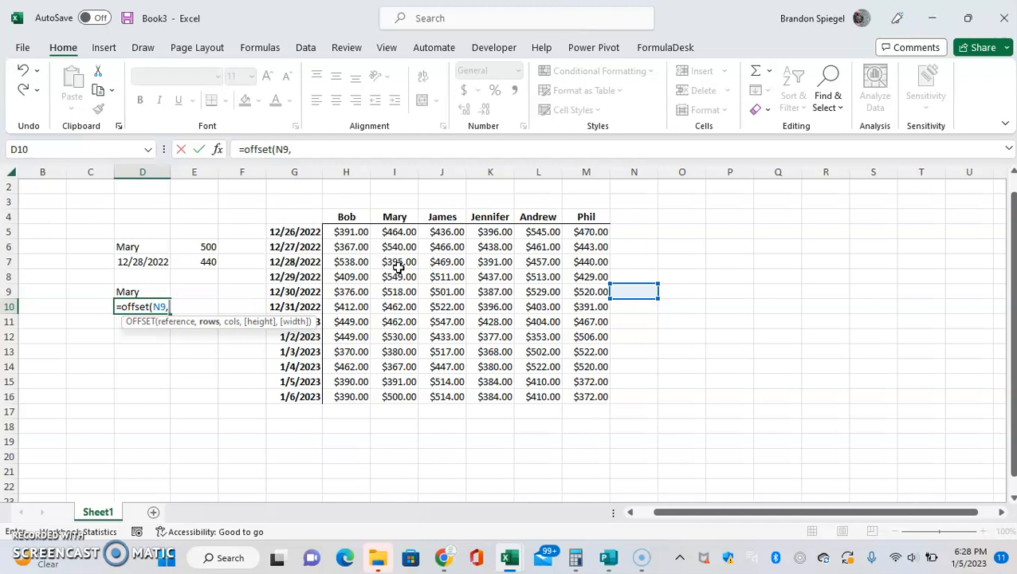
{"action": "type", "text": "0,"}
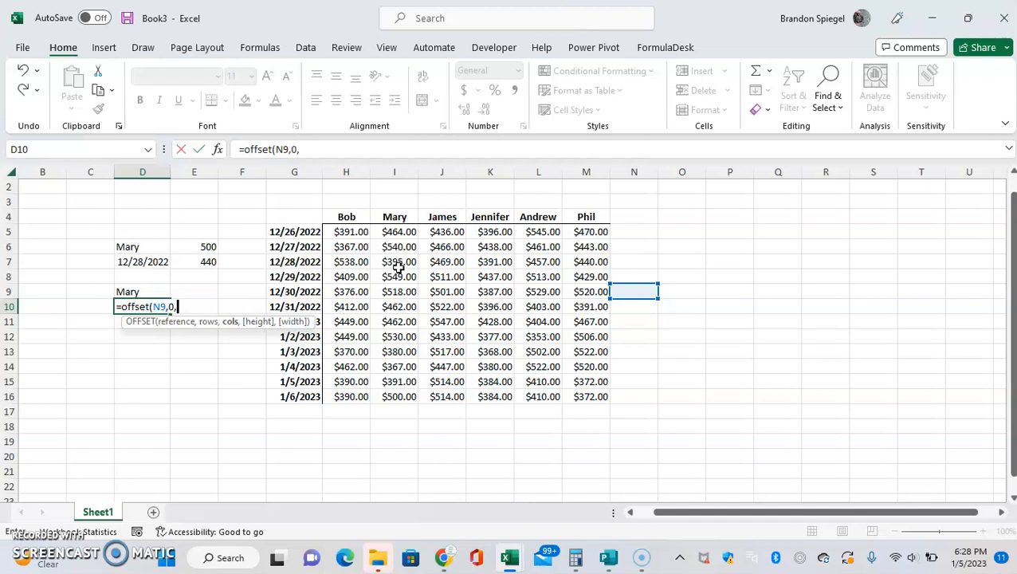
{"action": "type", "text": "count"}
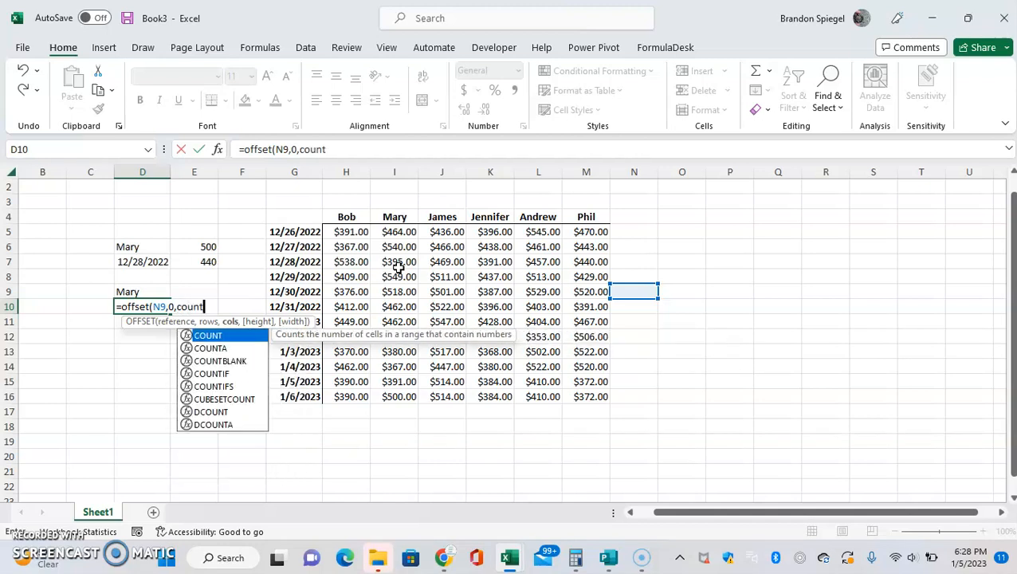
{"action": "type", "text": "a("}
{"action": "key", "text": "Up"}
{"action": "key", "text": "Right"}
{"action": "key", "text": "Right"}
{"action": "key", "text": "Left"}
{"action": "key", "text": "shift+Right"}
{"action": "key", "text": "shift+Right"}
{"action": "key", "text": "shift+Right"}
{"action": "key", "text": "shift+Right"}
{"action": "key", "text": "shift+Right"}
{"action": "key", "text": "shift+Right"}
{"action": "key", "text": "shift+Right"}
{"action": "key", "text": "shift+Right"}
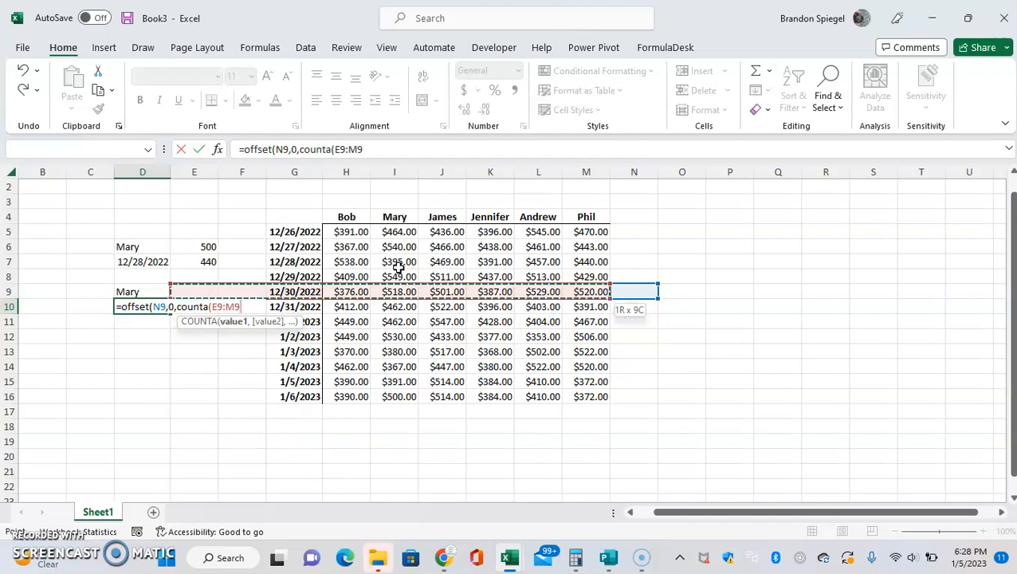
Multiply the column count in D10 by -1 and complete the OFFSET formula with height 1 and width 1.
{"action": "type", "text": ")*-1"}
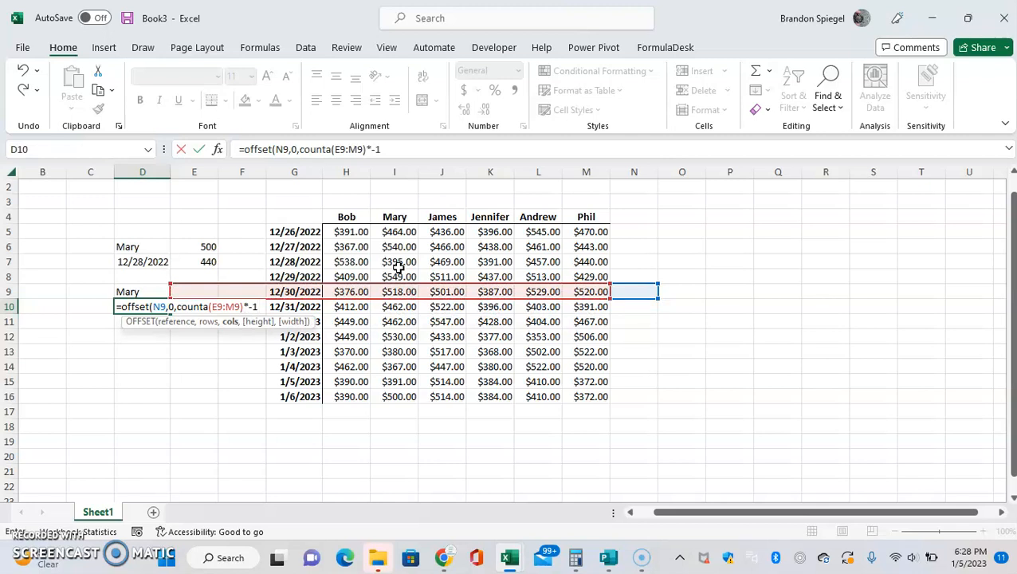
{"action": "type", "text": ",1"}
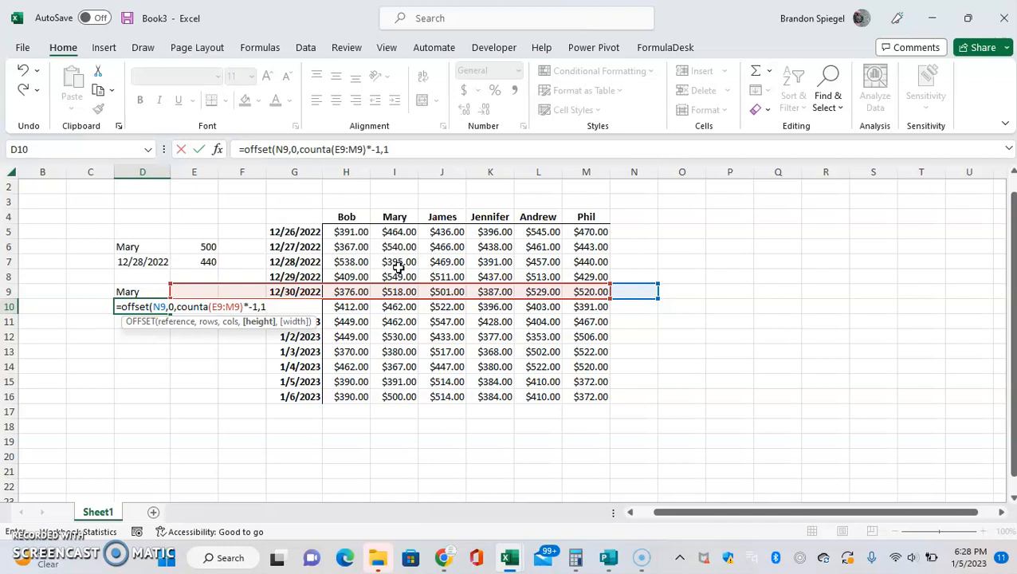
{"action": "type", "text": ",1)"}
{"action": "key", "text": "Return"}
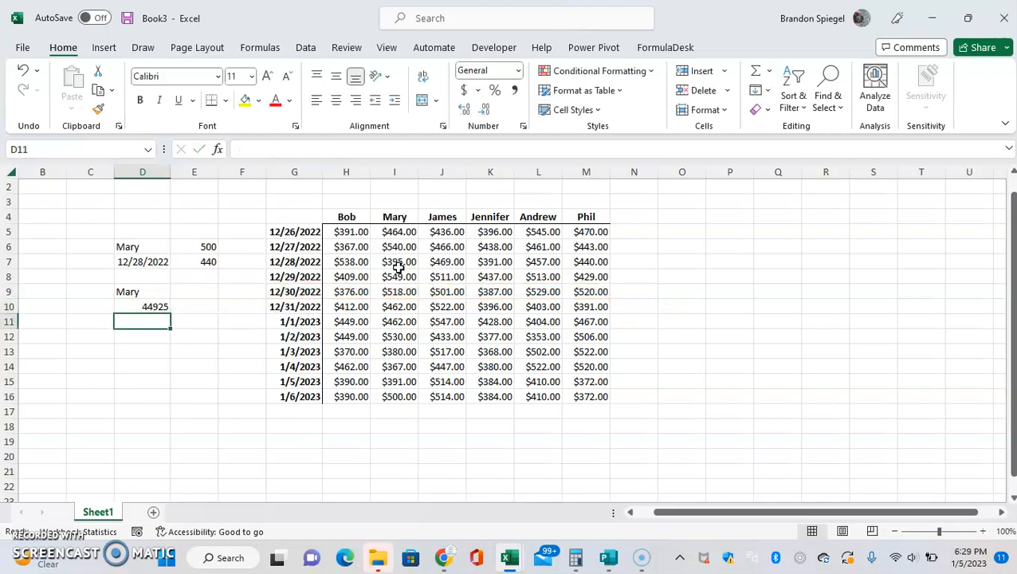
Format D10 as a short date and check the ranges its OFFSET formula references.
{"action": "key", "text": "Up"}
{"action": "key", "text": "alt"}
{"action": "key", "text": "h"}
{"action": "key", "text": "n"}
{"action": "key", "text": "s"}
{"action": "key", "text": "Return"}
{"action": "key", "text": "Up"}
{"action": "key", "text": "Down"}
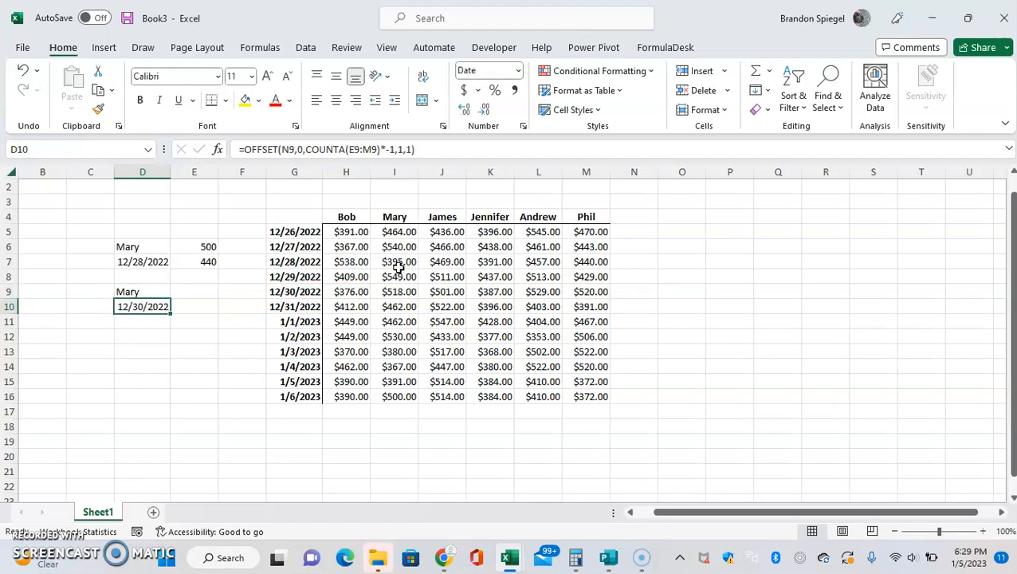
{"action": "key", "text": "F2"}
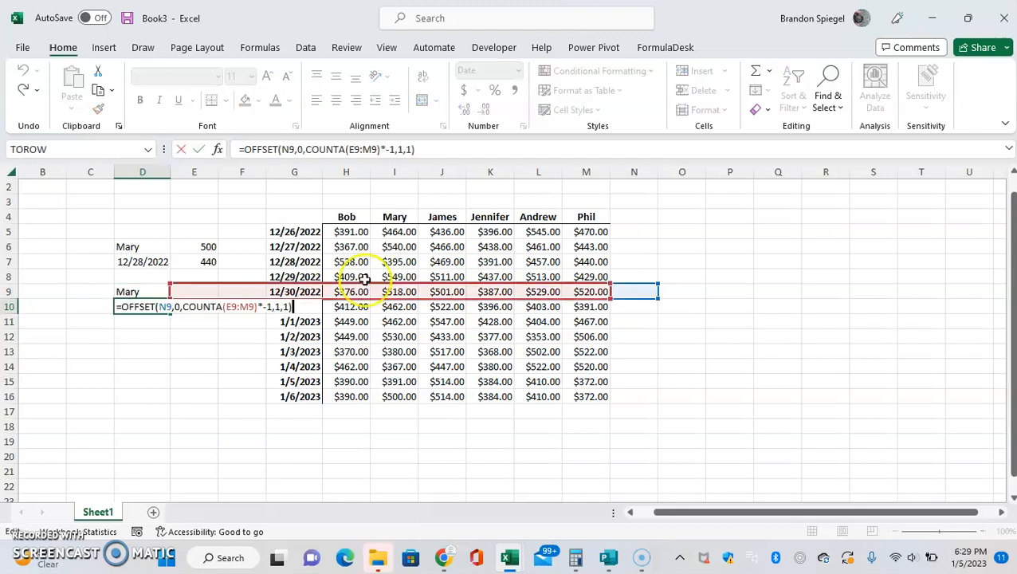
{"action": "key", "text": "Escape"}
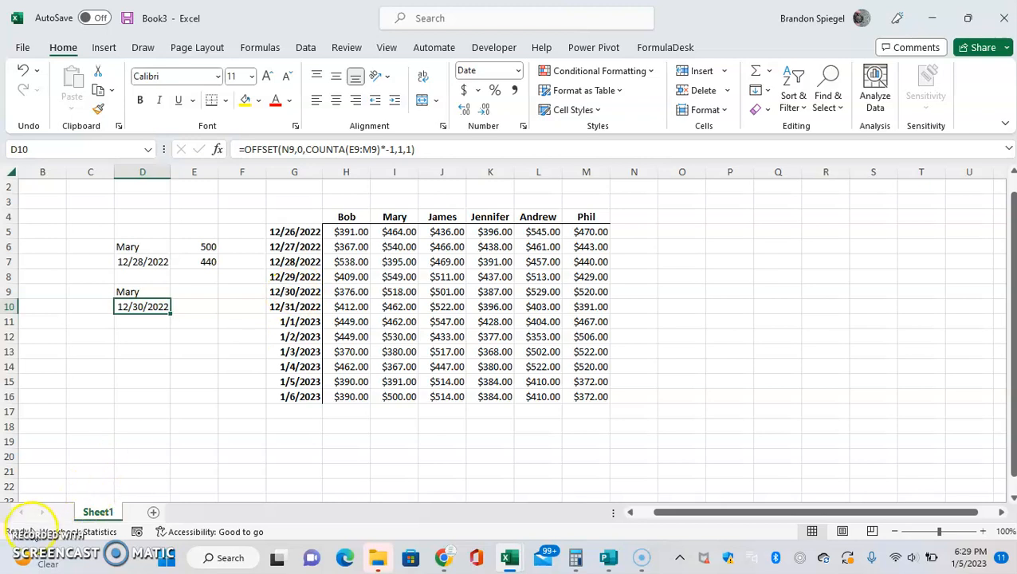
{"action": "left_click", "coordinate": [29, 528]}
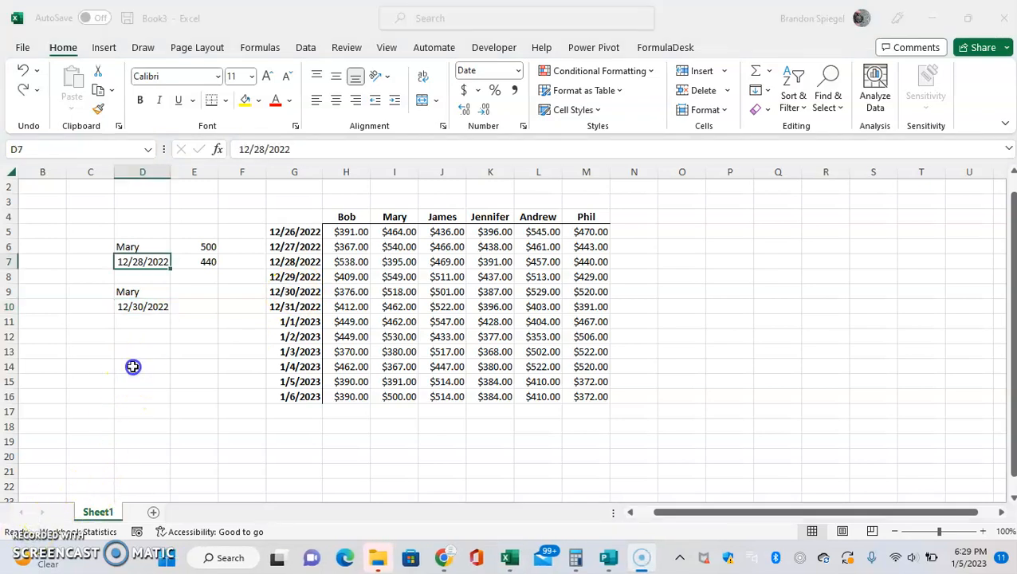
Move the block D7:E10 down so that it starts in D14.
{"action": "key", "text": "shift+Right"}
{"action": "key", "text": "shift+Down"}
{"action": "key", "text": "shift+Down"}
{"action": "key", "text": "shift+Down"}
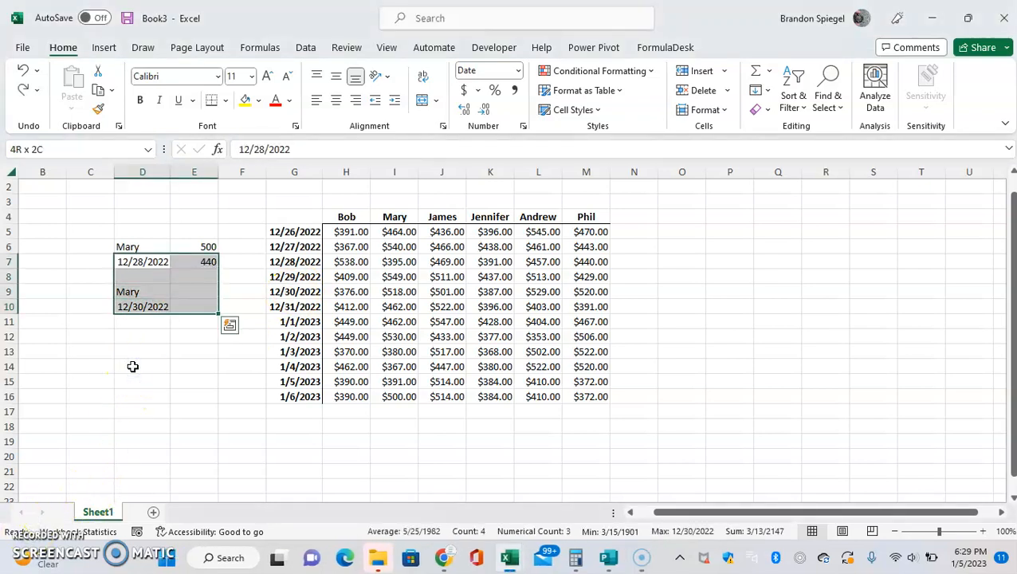
{"action": "key", "text": "ctrl+x"}
{"action": "key", "text": "Down"}
{"action": "key", "text": "Down"}
{"action": "key", "text": "Down"}
{"action": "key", "text": "Down"}
{"action": "key", "text": "Down"}
{"action": "key", "text": "Down"}
{"action": "key", "text": "Down"}
{"action": "key", "text": "Return"}
Examine the height and width arguments of the OFFSET formula in E6.
{"action": "key", "text": "Up"}
{"action": "key", "text": "Up"}
{"action": "key", "text": "Up"}
{"action": "key", "text": "Up"}
{"action": "key", "text": "Up"}
{"action": "key", "text": "Up"}
{"action": "key", "text": "Up"}
{"action": "key", "text": "Up"}
{"action": "key", "text": "Right"}
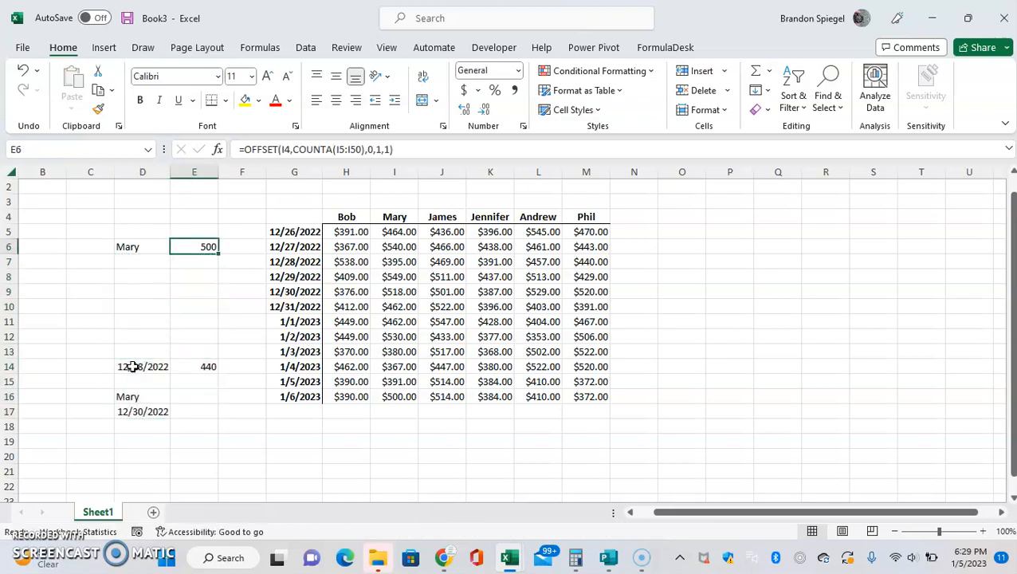
{"action": "key", "text": "F2"}
{"action": "key", "text": "Left"}
{"action": "key", "text": "Left"}
{"action": "key", "text": "Left"}
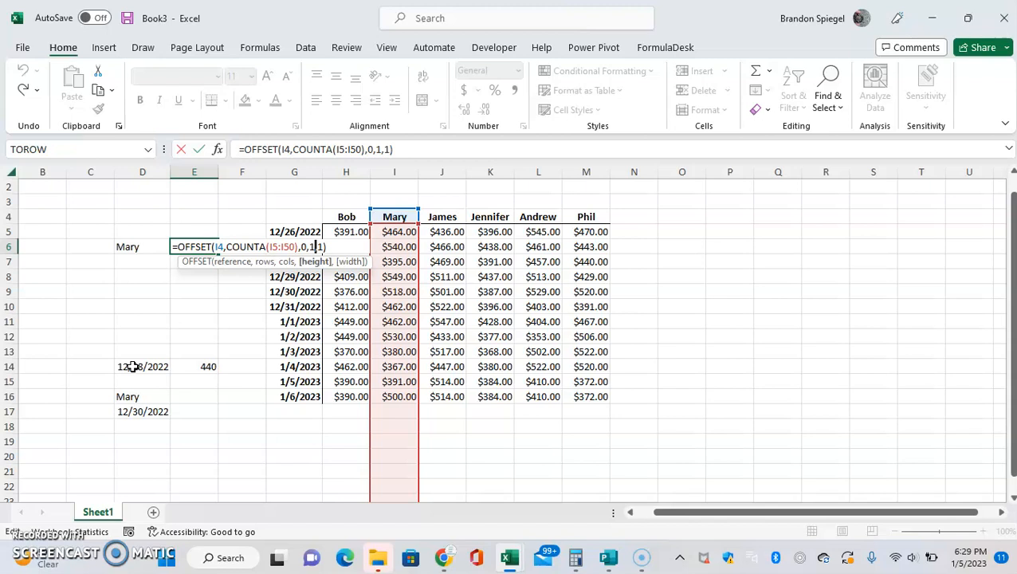
{"action": "key", "text": "Escape"}
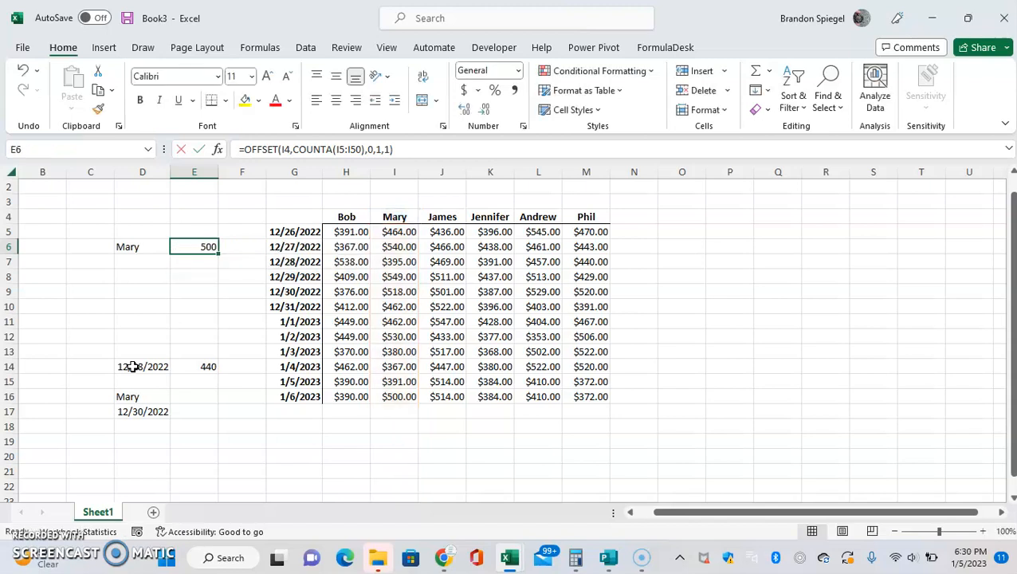
Set the width argument of the OFFSET formula in E6 to 2.
{"action": "key", "text": "F2"}
{"action": "key", "text": "Left"}
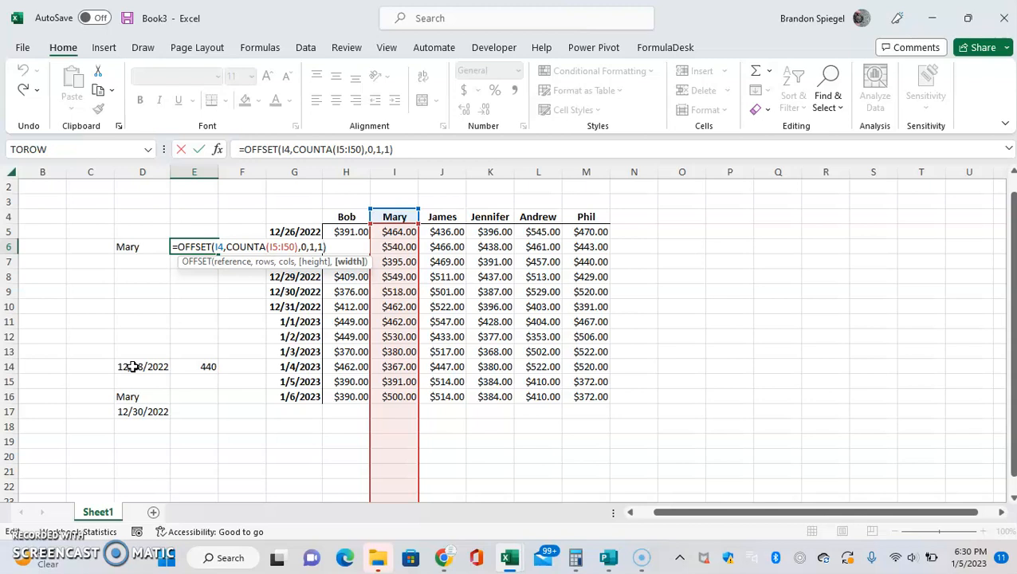
{"action": "key", "text": "BackSpace"}
{"action": "type", "text": "2"}
{"action": "key", "text": "Return"}
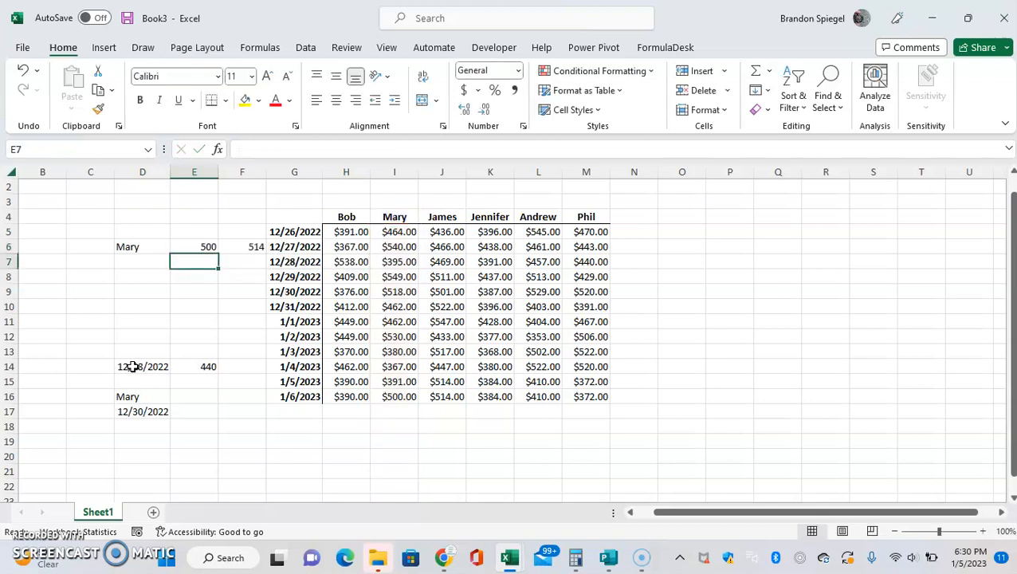
Move the name label and its OFFSET results from D6:F6 one column over so they start in C6.
{"action": "key", "text": "Up"}
{"action": "key", "text": "Left"}
{"action": "key", "text": "shift+Right"}
{"action": "key", "text": "shift+Right"}
{"action": "key", "text": "ctrl+x"}
{"action": "key", "text": "Left"}
{"action": "key", "text": "Left"}
{"action": "key", "text": "Right"}
{"action": "key", "text": "ctrl+v"}
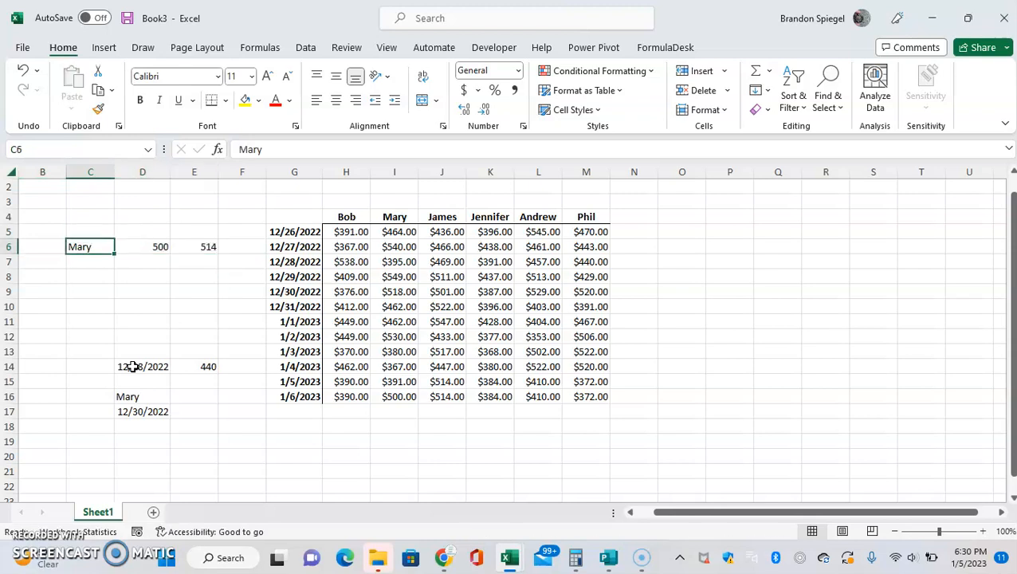
Change the width argument of the OFFSET formula in D6 to -2.
{"action": "key", "text": "Right"}
{"action": "key", "text": "F2"}
{"action": "key", "text": "Tab"}
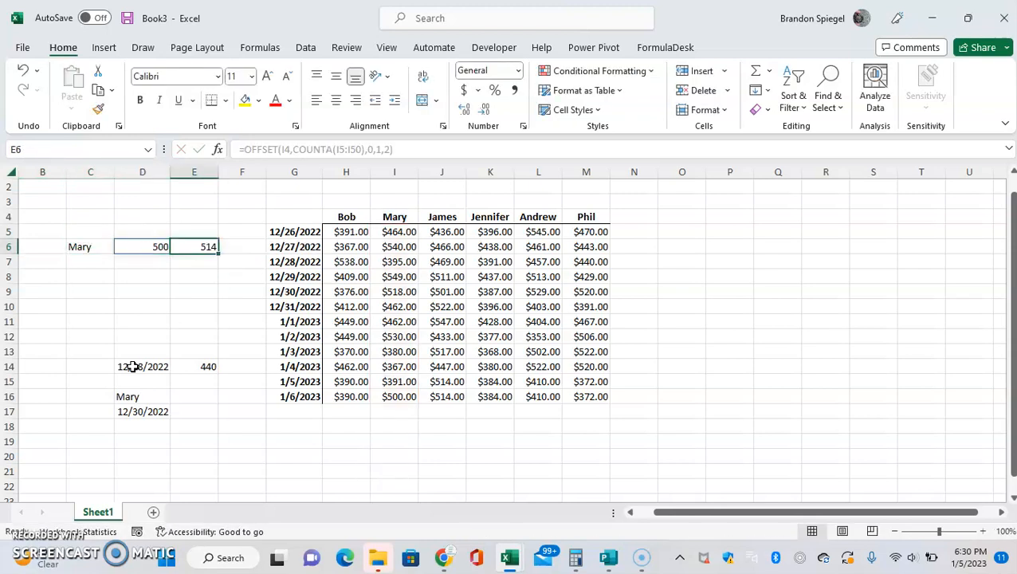
{"action": "key", "text": "Left"}
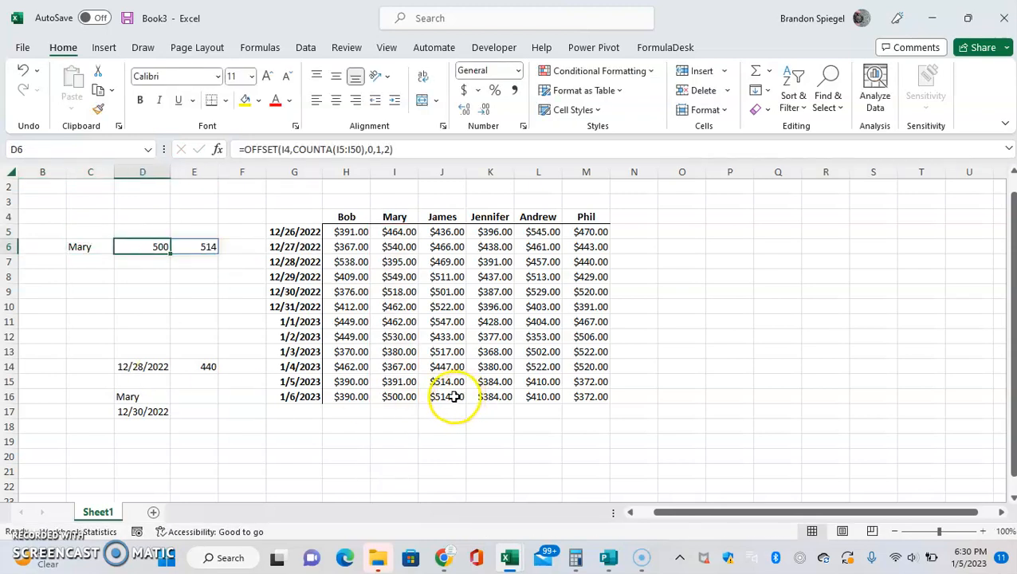
{"action": "key", "text": "F2"}
{"action": "key", "text": "Left"}
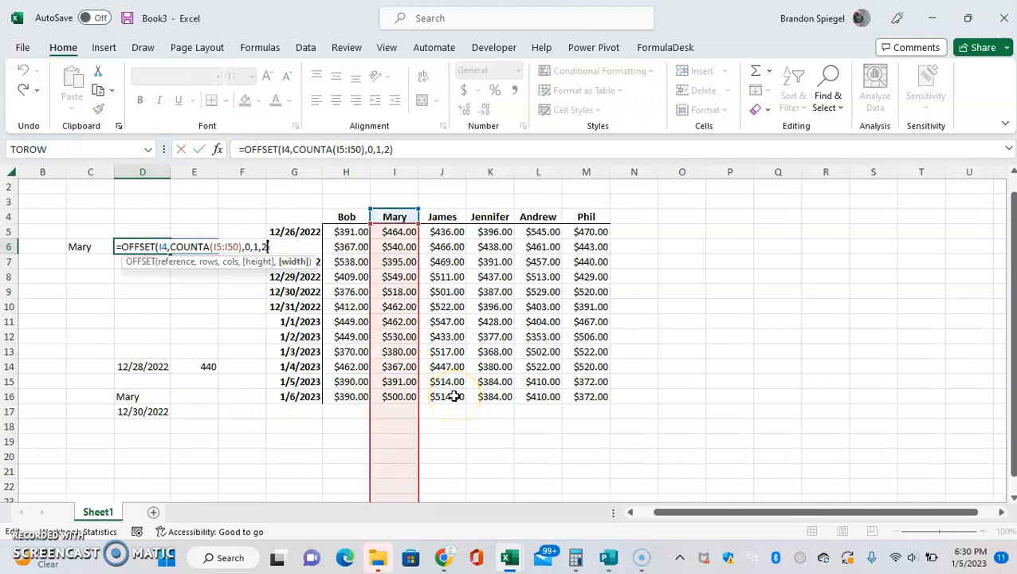
{"action": "type", "text": "-"}
{"action": "key", "text": "Return"}
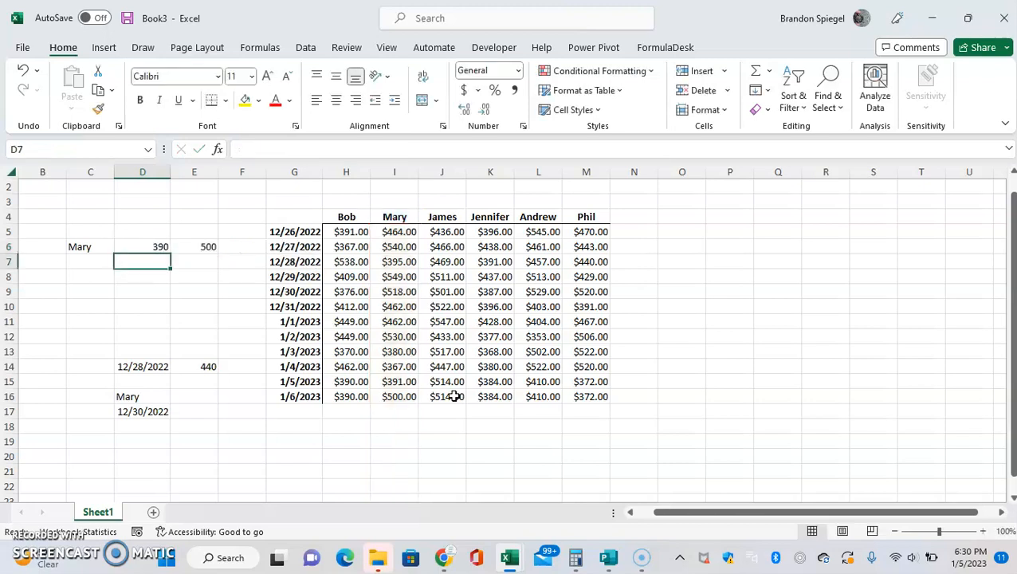
Undo the last change to the width argument of the OFFSET formula in D6.
{"action": "key", "text": "Up"}
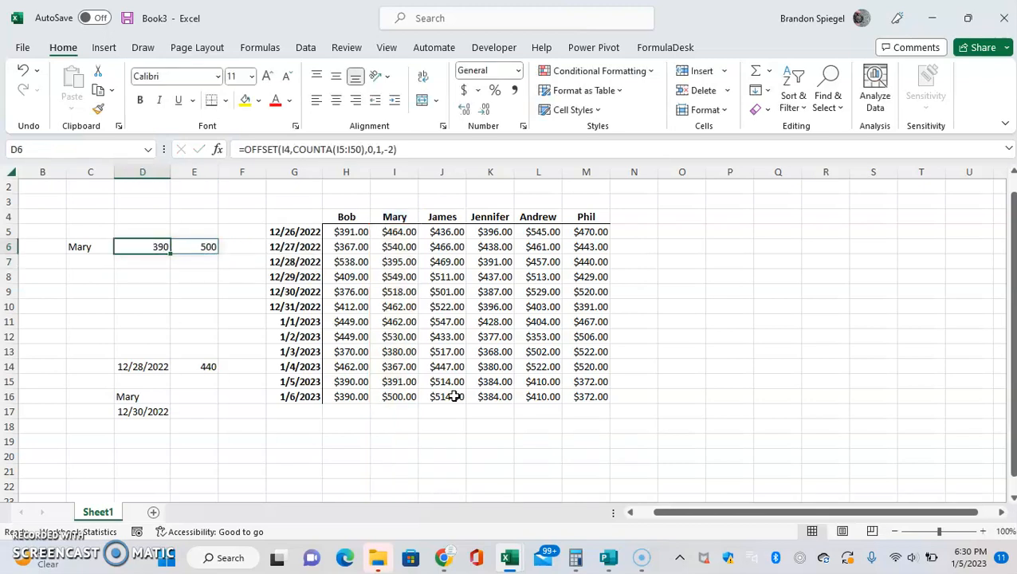
{"action": "key", "text": "ctrl+z"}
Set the height argument of the OFFSET formula in E14, beside the 12/28/2022 label, to -2.
{"action": "key", "text": "Down"}
{"action": "key", "text": "Down"}
{"action": "key", "text": "ctrl+Down"}
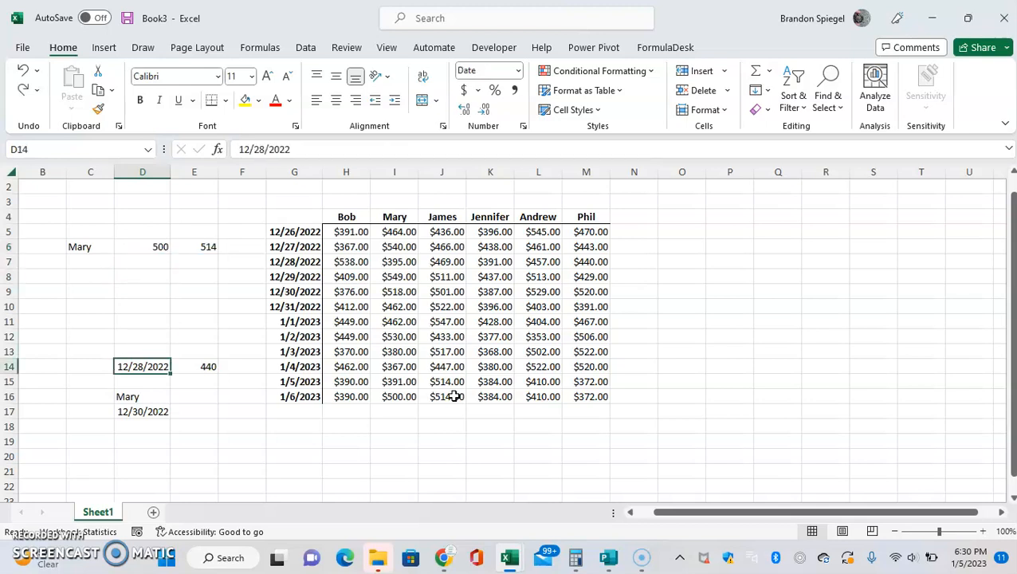
{"action": "key", "text": "Right"}
{"action": "key", "text": "F2"}
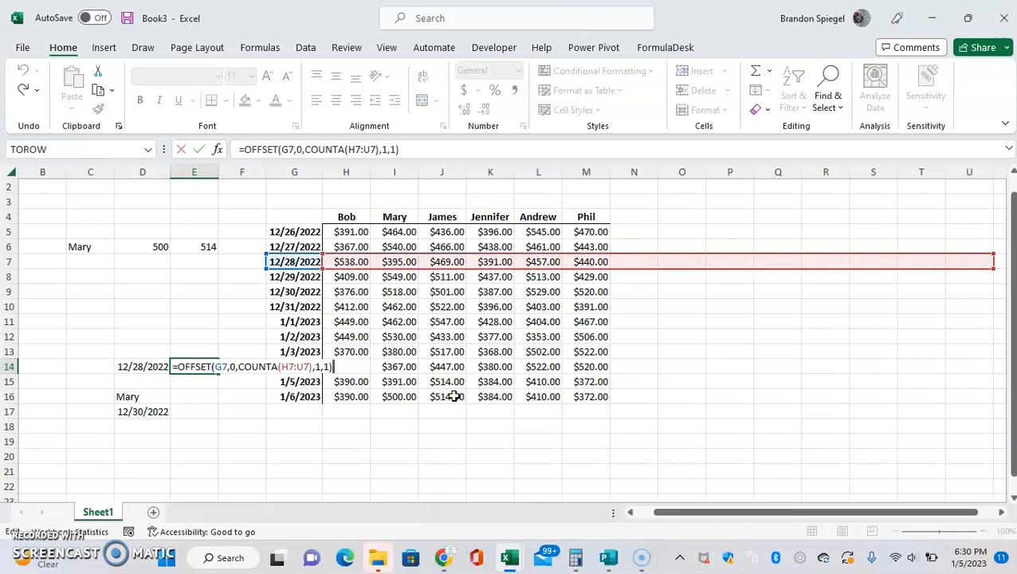
{"action": "key", "text": "Escape"}
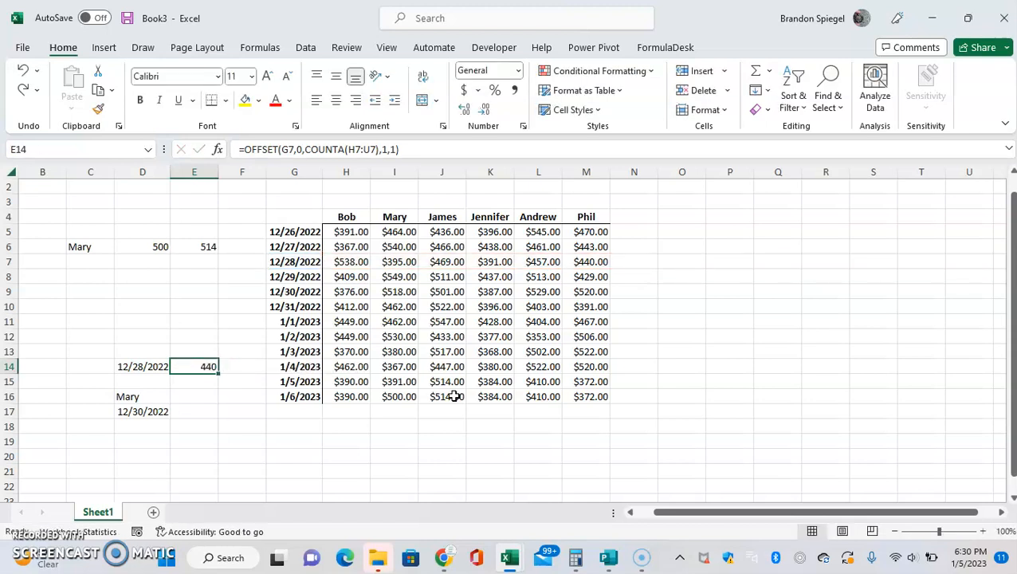
{"action": "key", "text": "F2"}
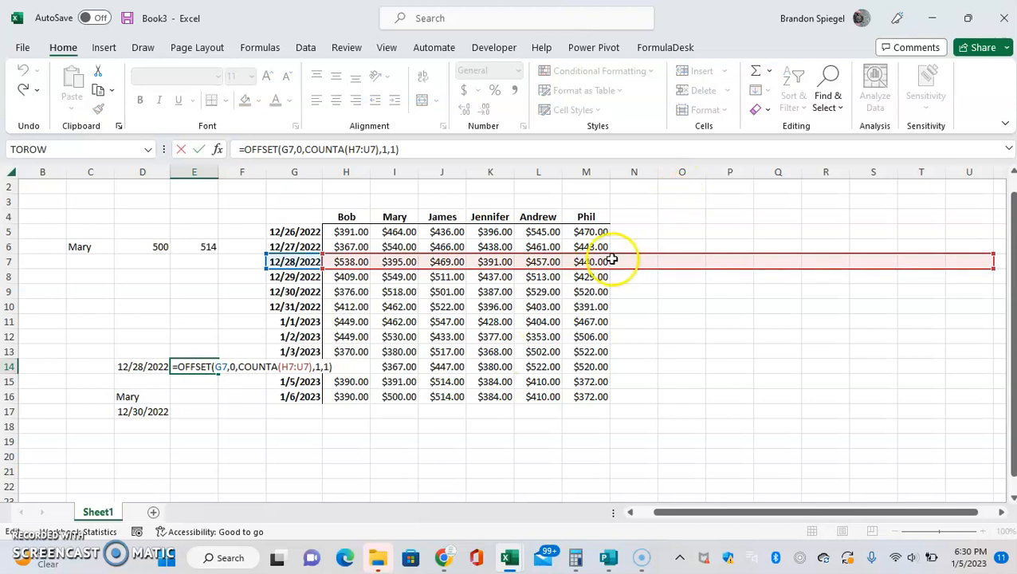
{"action": "key", "text": "Left"}
{"action": "key", "text": "Left"}
{"action": "key", "text": "Left"}
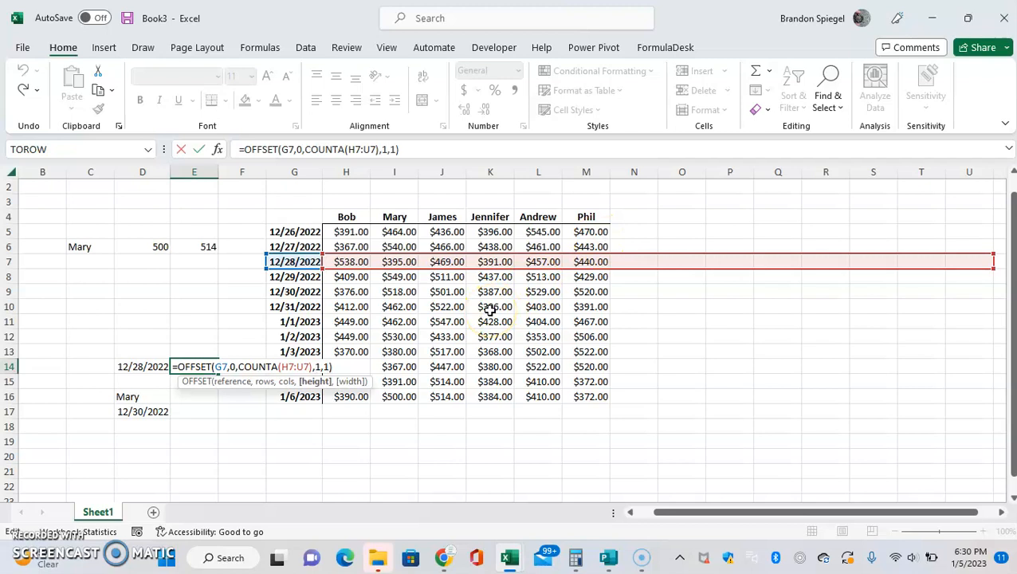
{"action": "key", "text": "BackSpace"}
{"action": "type", "text": "-2"}
{"action": "key", "text": "Return"}
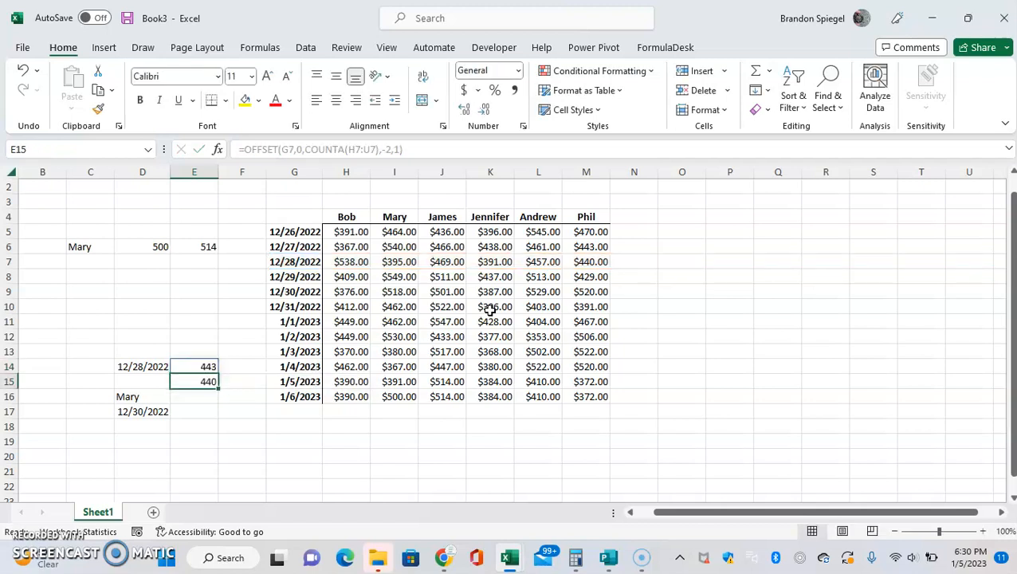
Change the height argument of the OFFSET formula in E14 to positive 2.
{"action": "key", "text": "Up"}
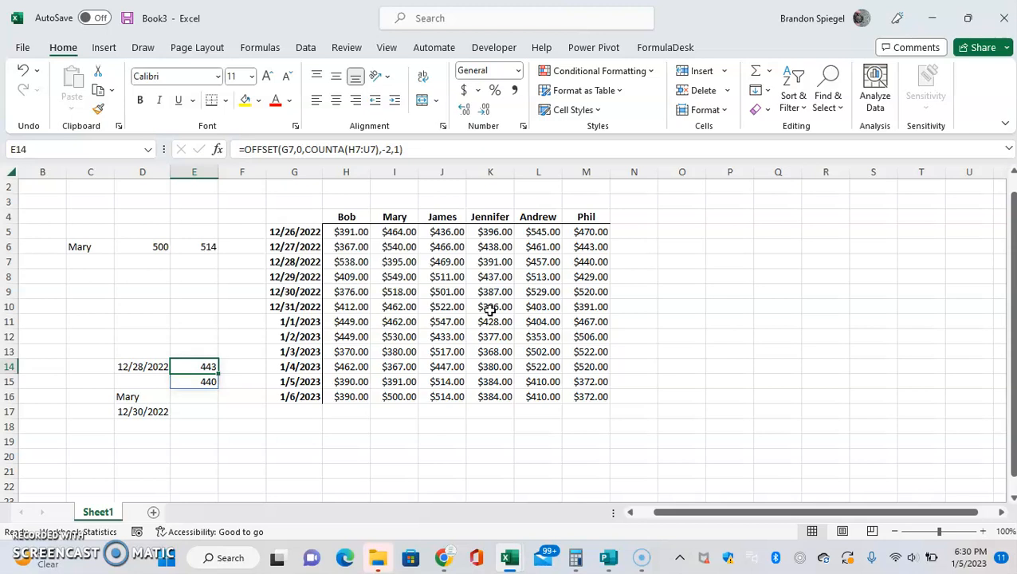
{"action": "key", "text": "F2"}
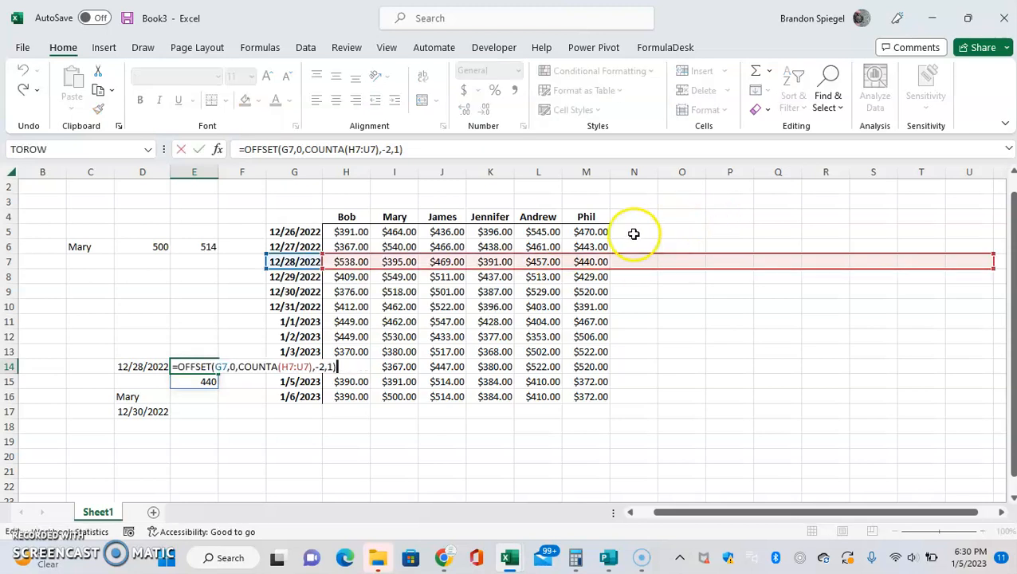
{"action": "key", "text": "Escape"}
{"action": "key", "text": "F2"}
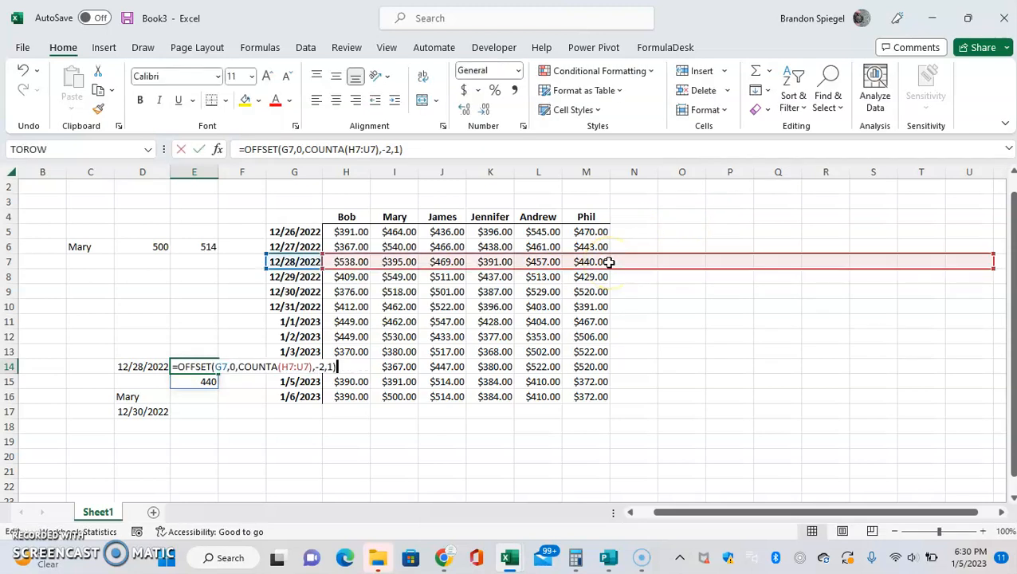
{"action": "key", "text": "Left"}
{"action": "key", "text": "Left"}
{"action": "key", "text": "Left"}
{"action": "key", "text": "Left"}
{"action": "key", "text": "BackSpace"}
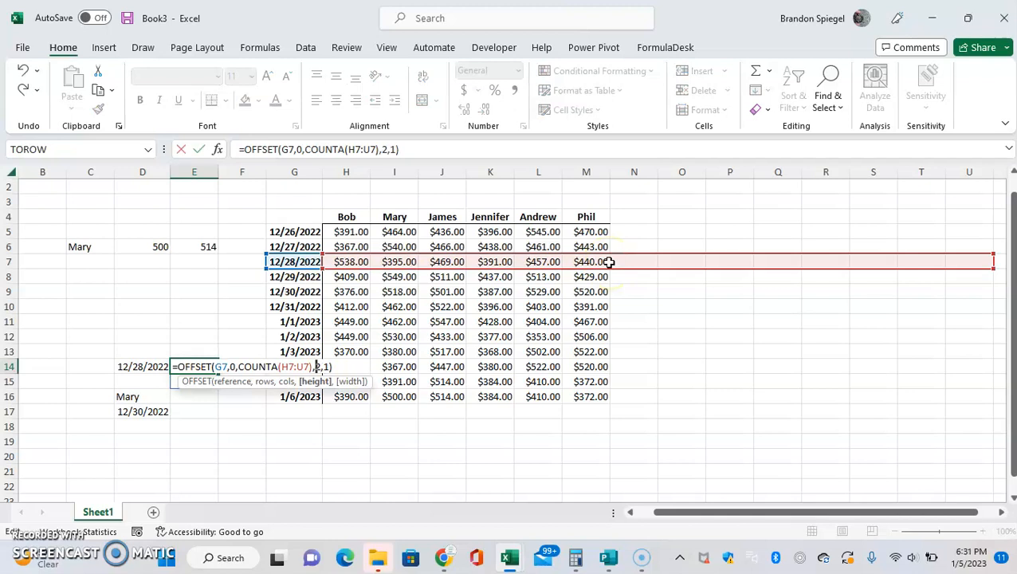
{"action": "key", "text": "Return"}
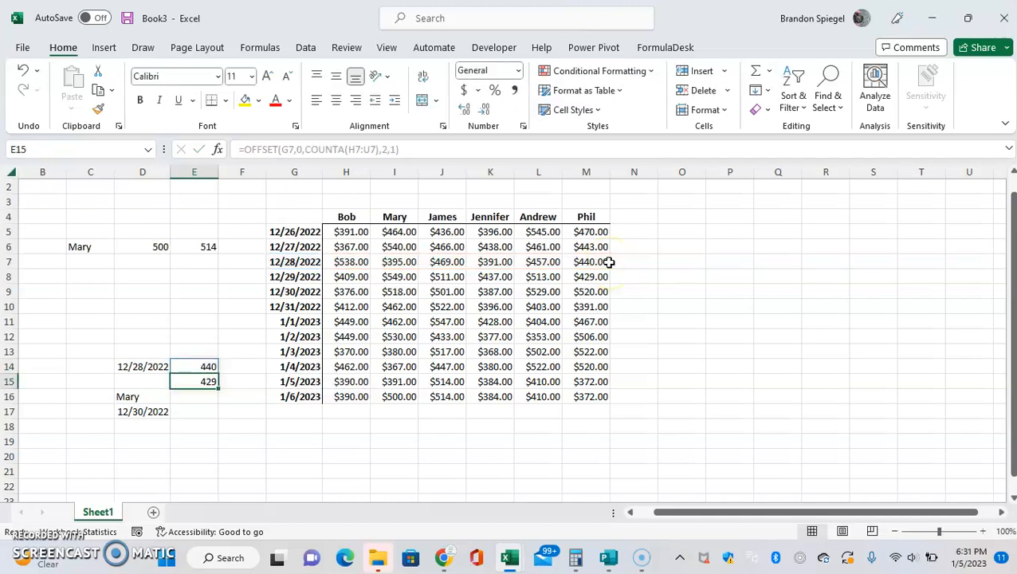
Examine the OFFSET formula in E14 and the ranges it references in the table.
{"action": "key", "text": "Up"}
{"action": "key", "text": "F2"}
{"action": "key", "text": "Escape"}
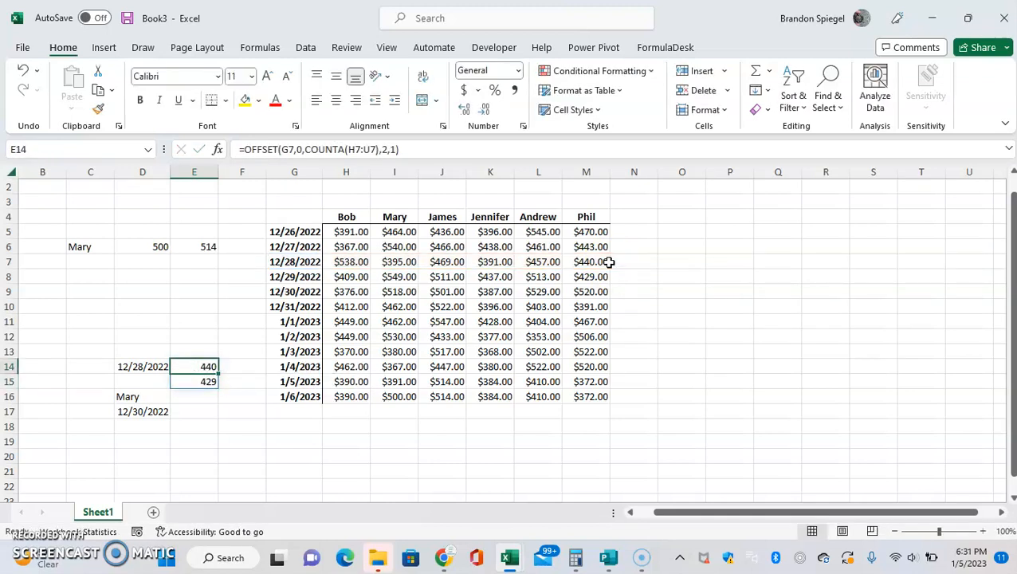
{"action": "key", "text": "F2"}
{"action": "key", "text": "Escape"}
{"action": "key", "text": "Up"}
{"action": "key", "text": "Right"}
{"action": "key", "text": "Right"}
{"action": "key", "text": "Right"}
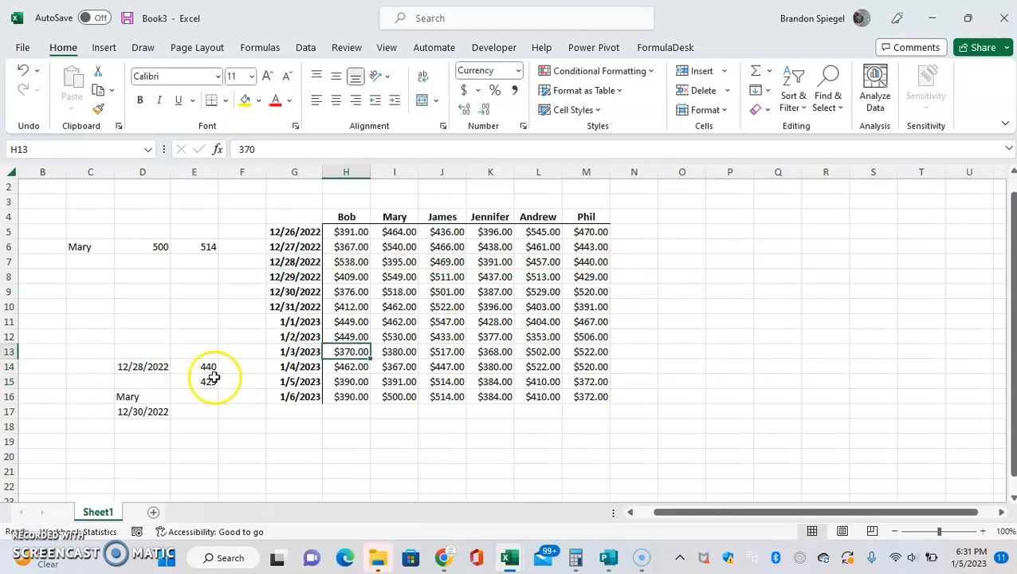